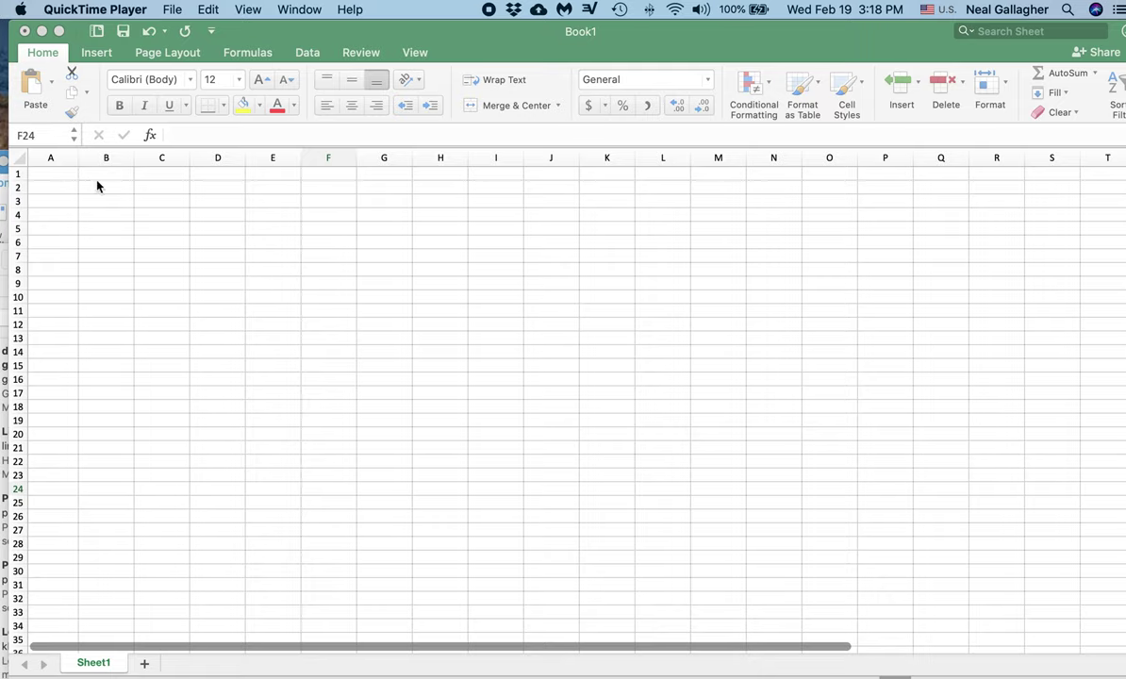
Enter 2 in A2 and 3 in A3, and extend the number series down to 12 in A12
click(66, 185)
click(66, 185)
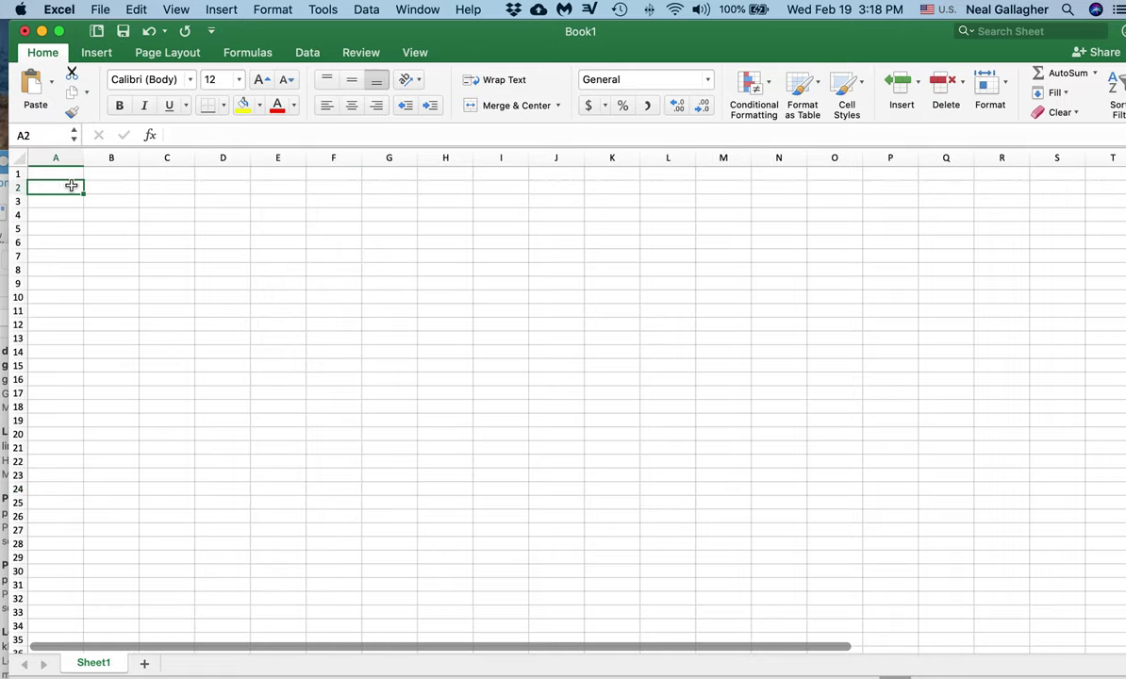
text(2)
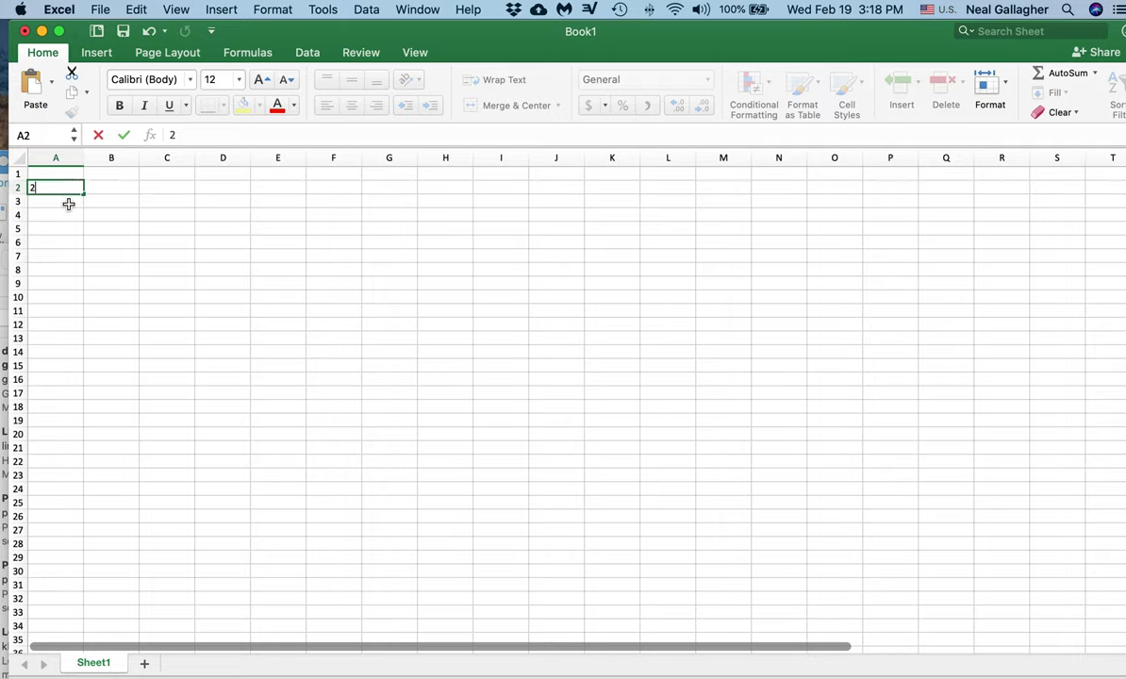
click(69, 202)
text(3)
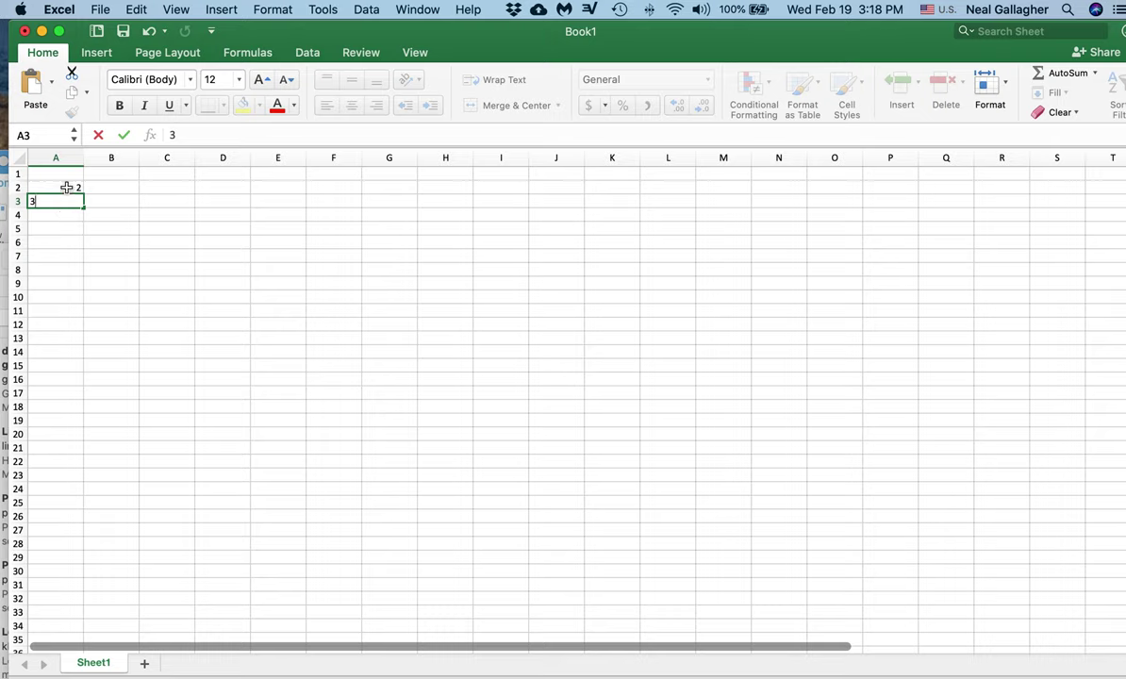
click(68, 185)
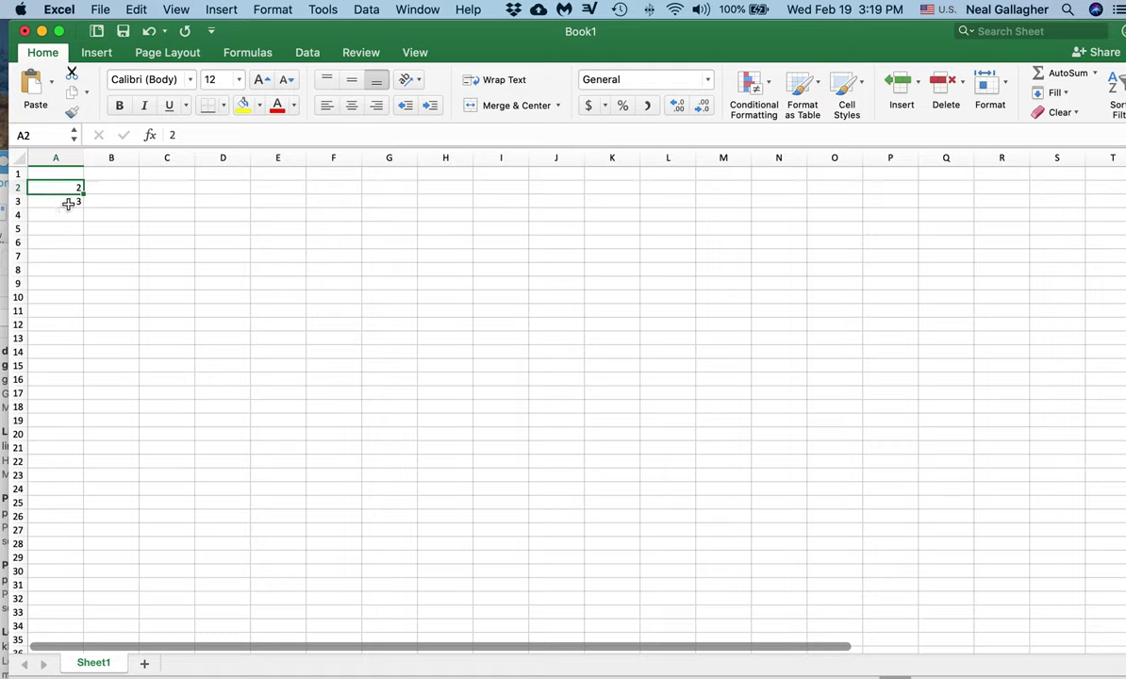
shift+click(68, 204)
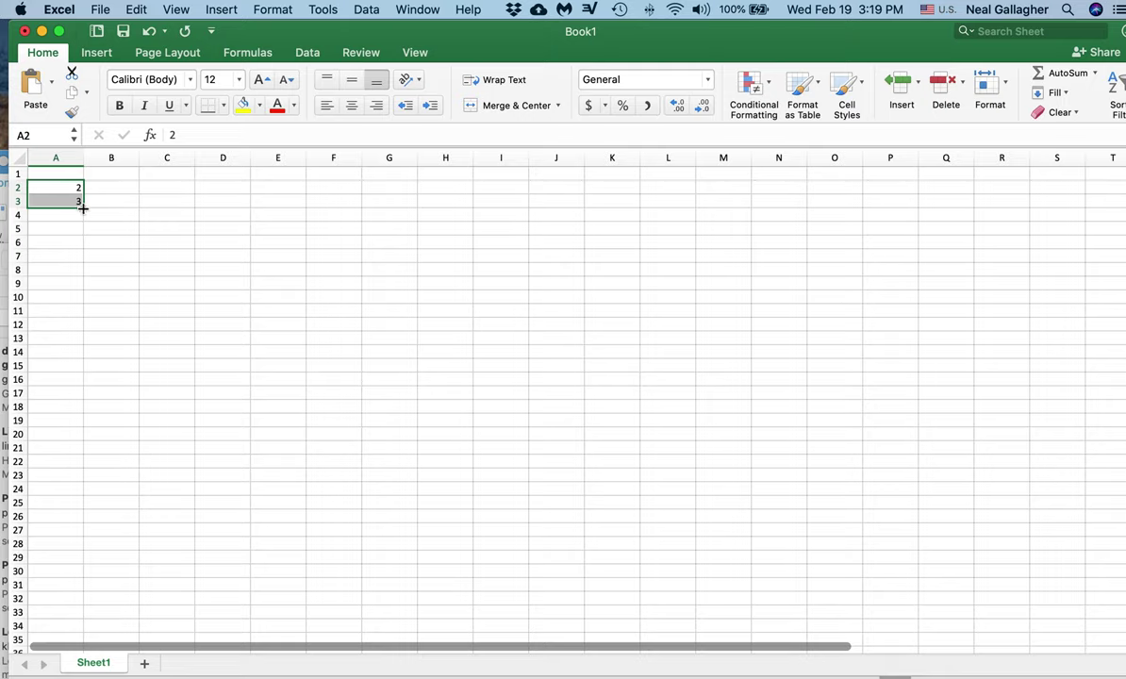
drag(82, 208, 84, 327)
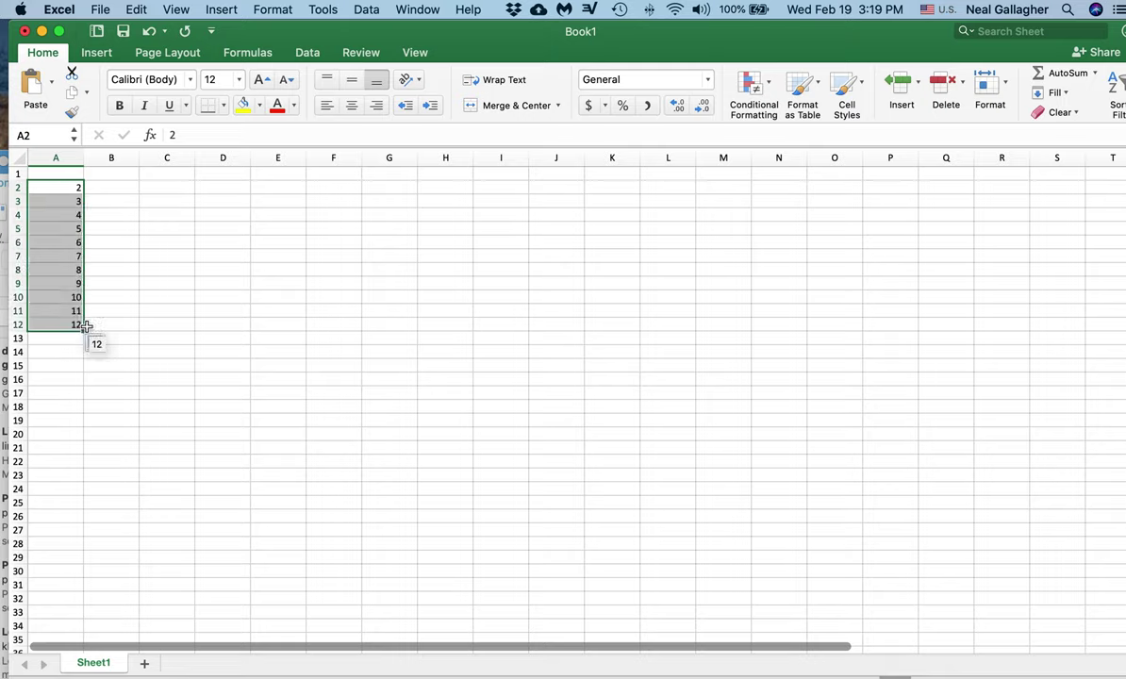
Enter 2 in B1 and 3 in C1, and extend the number series across to 12 in L1
click(110, 175)
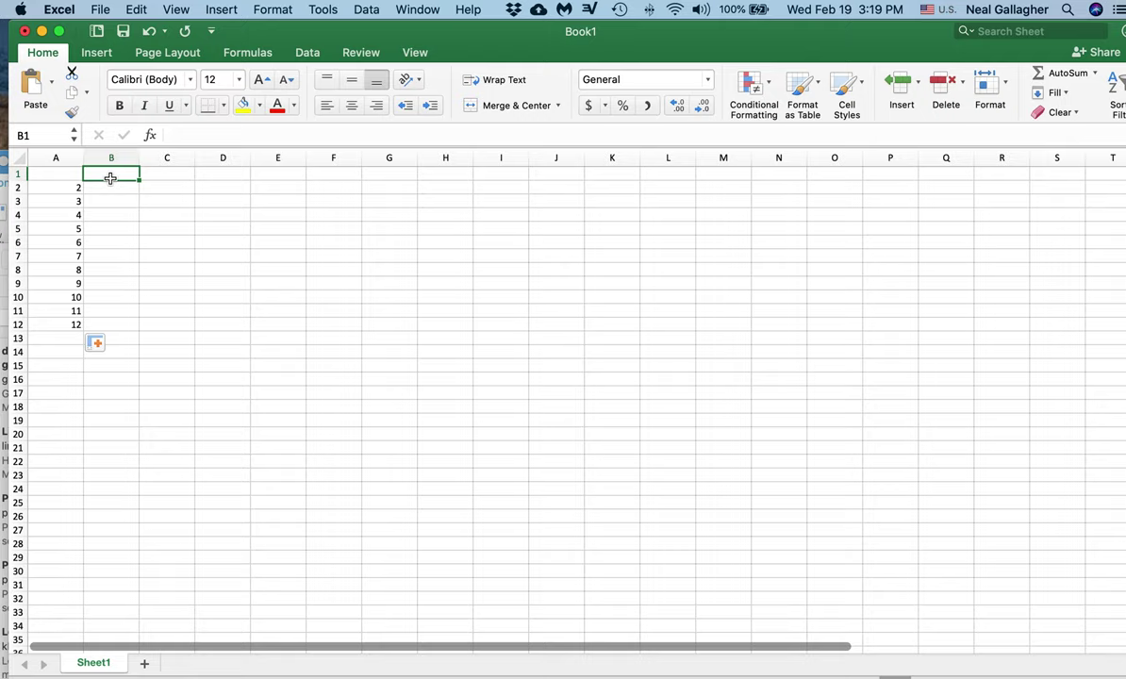
text(2)
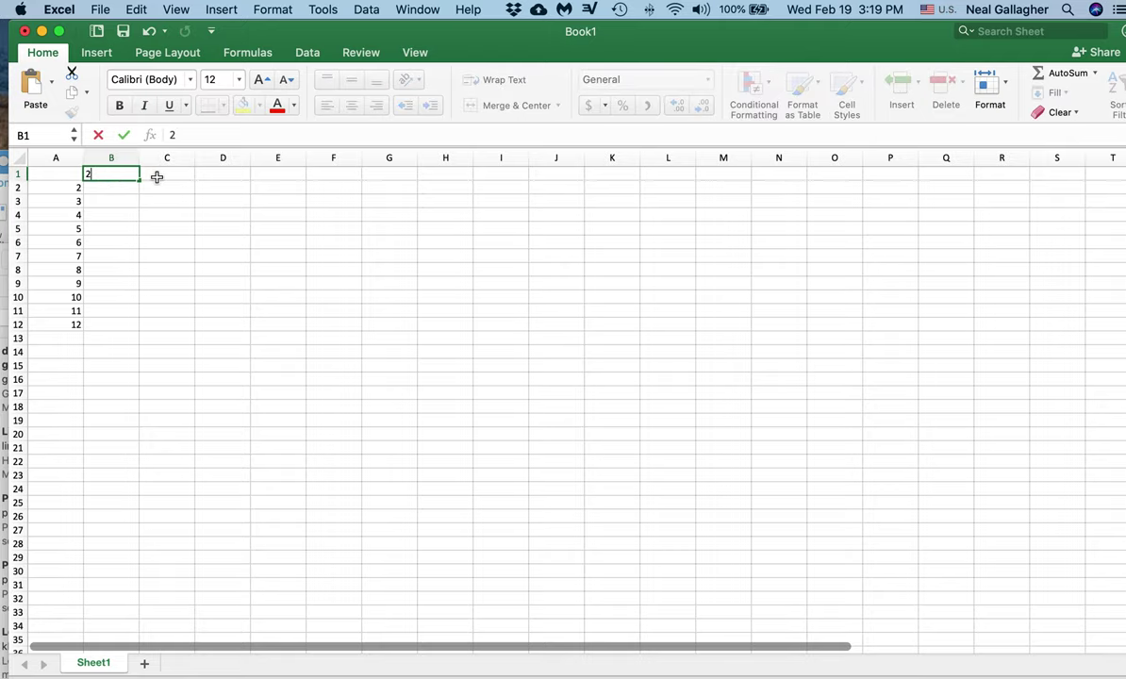
click(156, 178)
text(3)
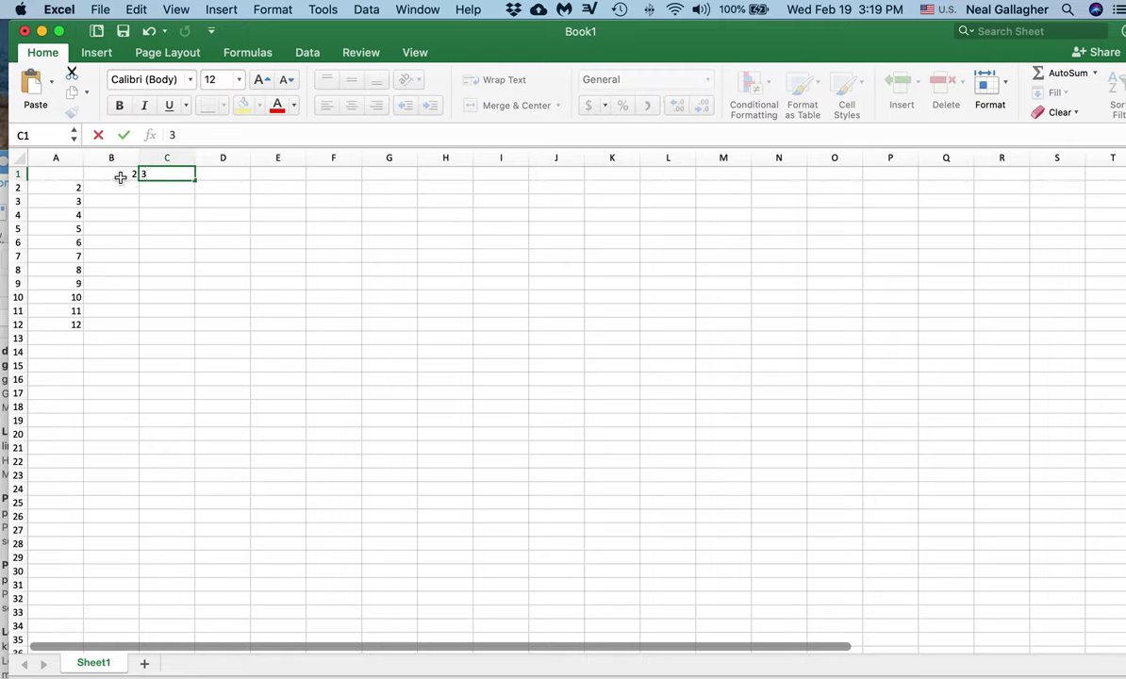
click(121, 177)
shift+click(166, 178)
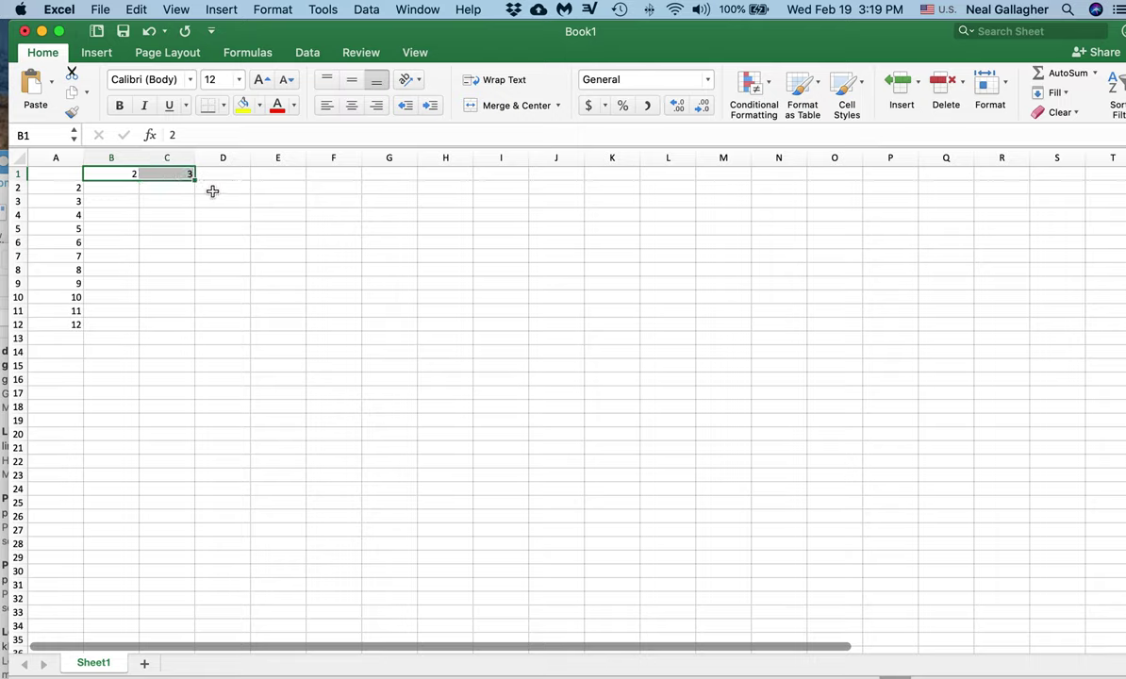
drag(196, 178, 695, 190)
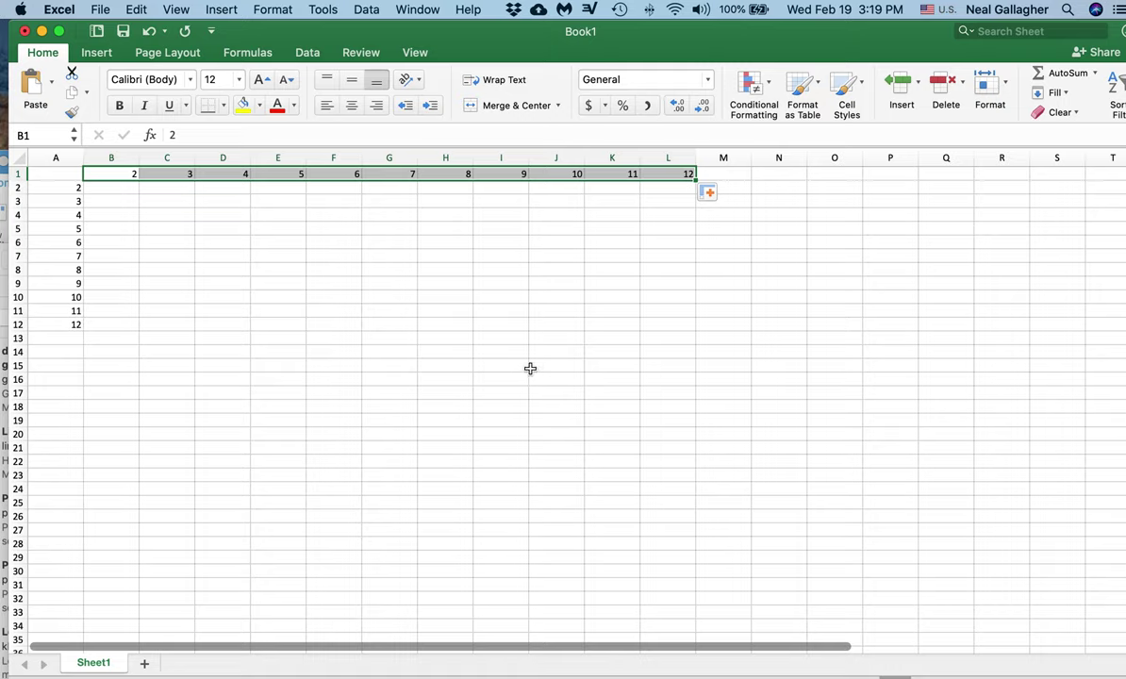
Enter the formula =B1*A2 in B2 to multiply the column header by the row header
drag(122, 192, 124, 191)
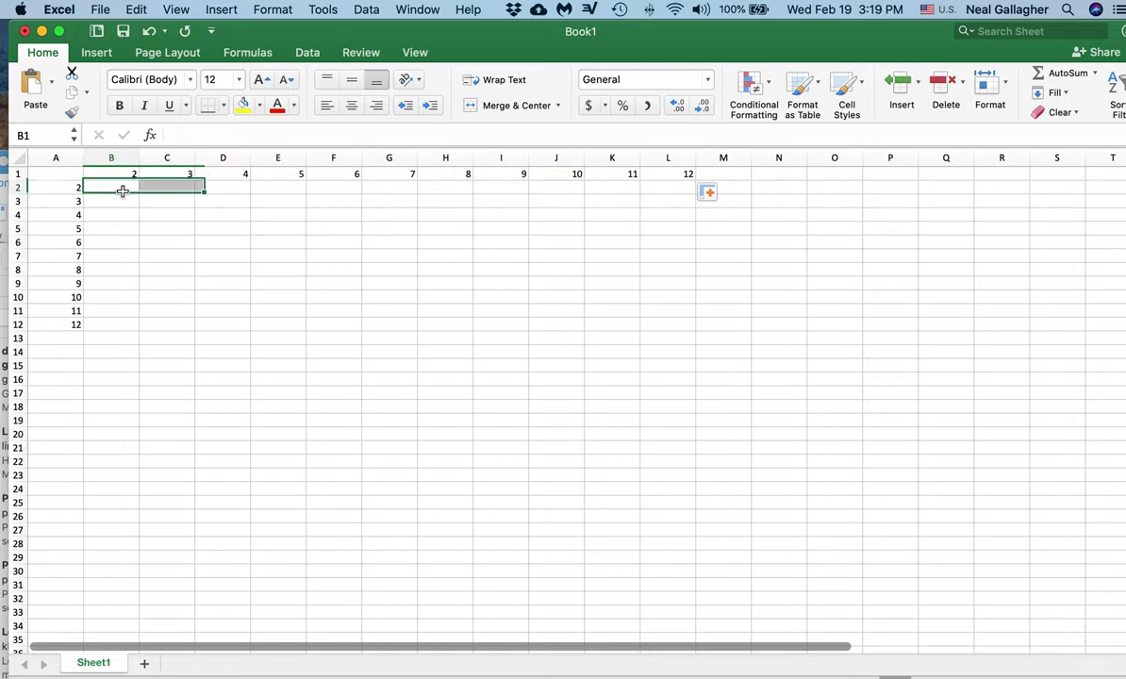
click(123, 192)
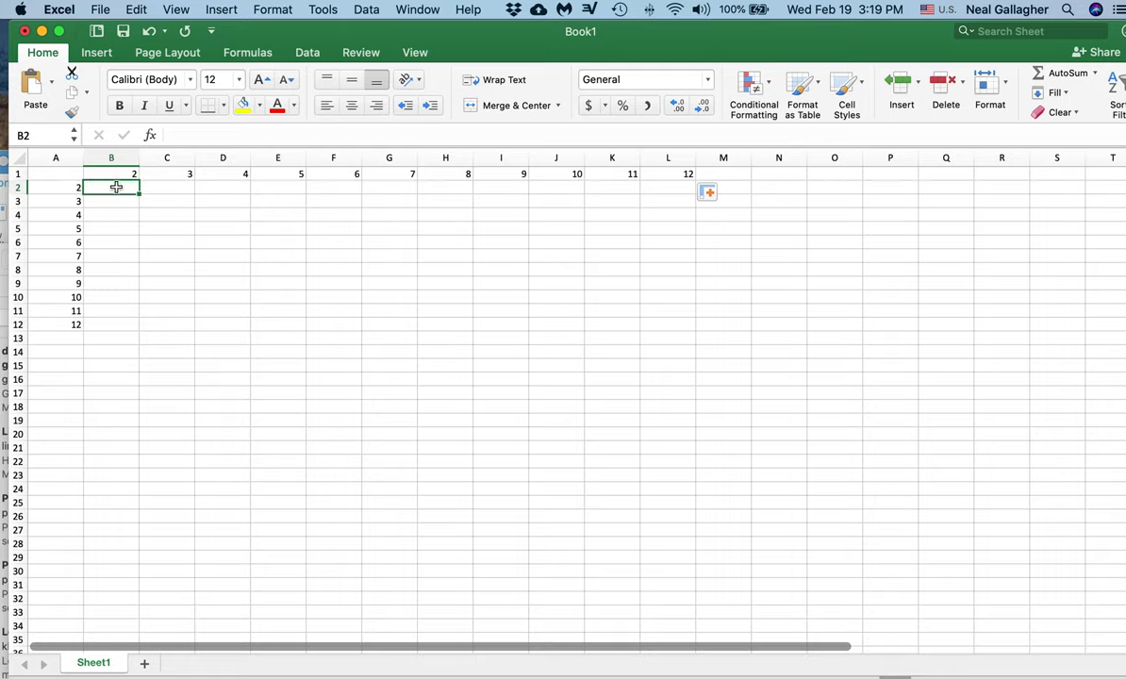
text(=)
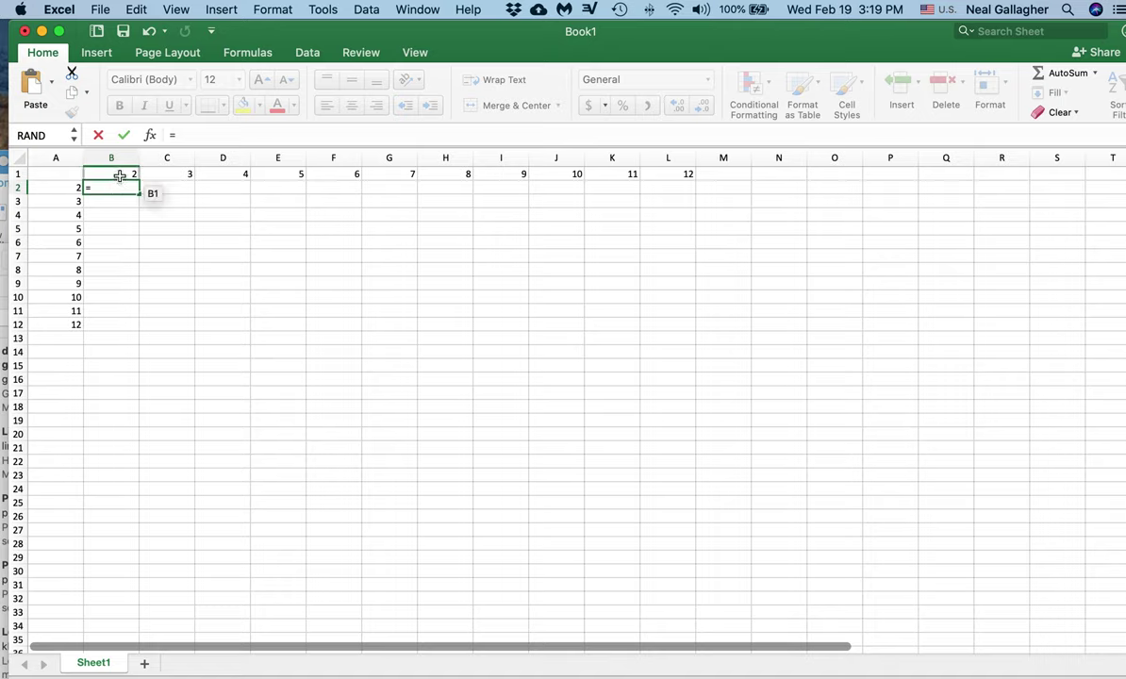
click(120, 176)
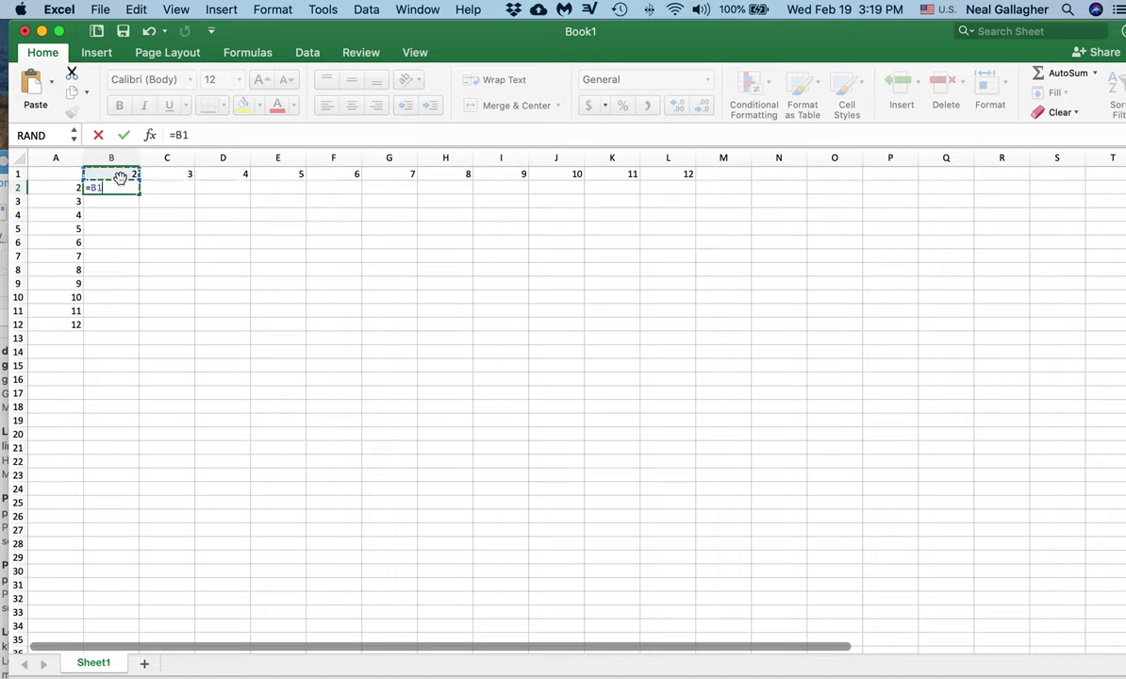
text(*)
click(72, 187)
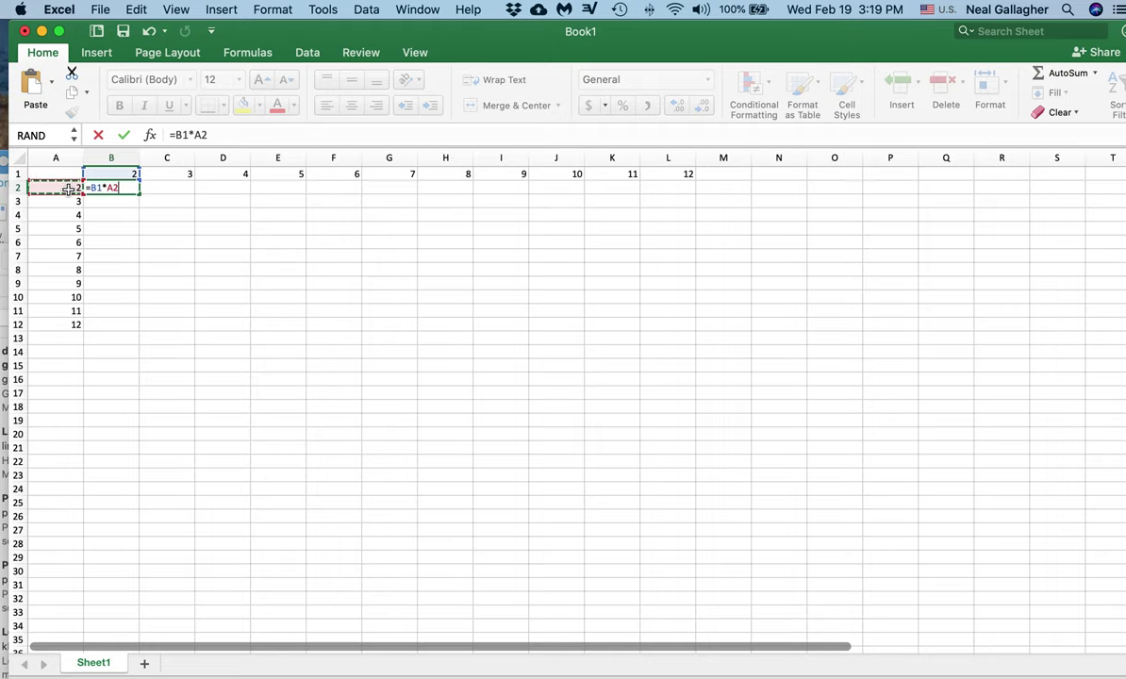
key(Return)
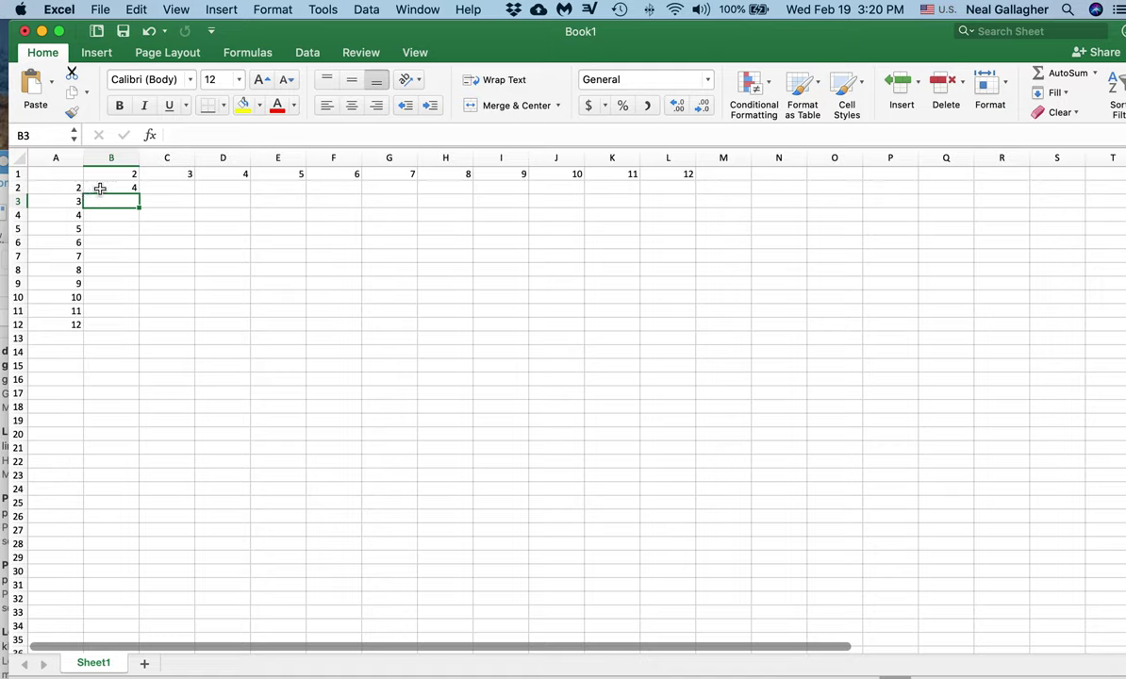
Try to fill the B2 formula down through B12, and clear the copied formulas from B3:B12
click(100, 188)
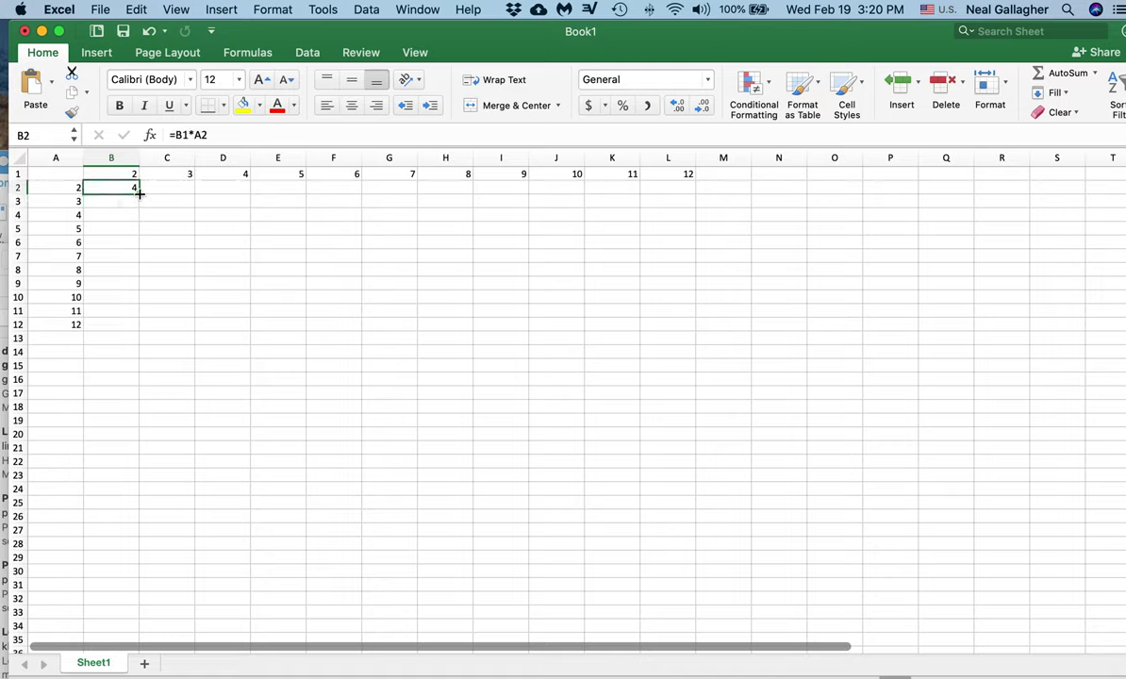
drag(138, 193, 121, 328)
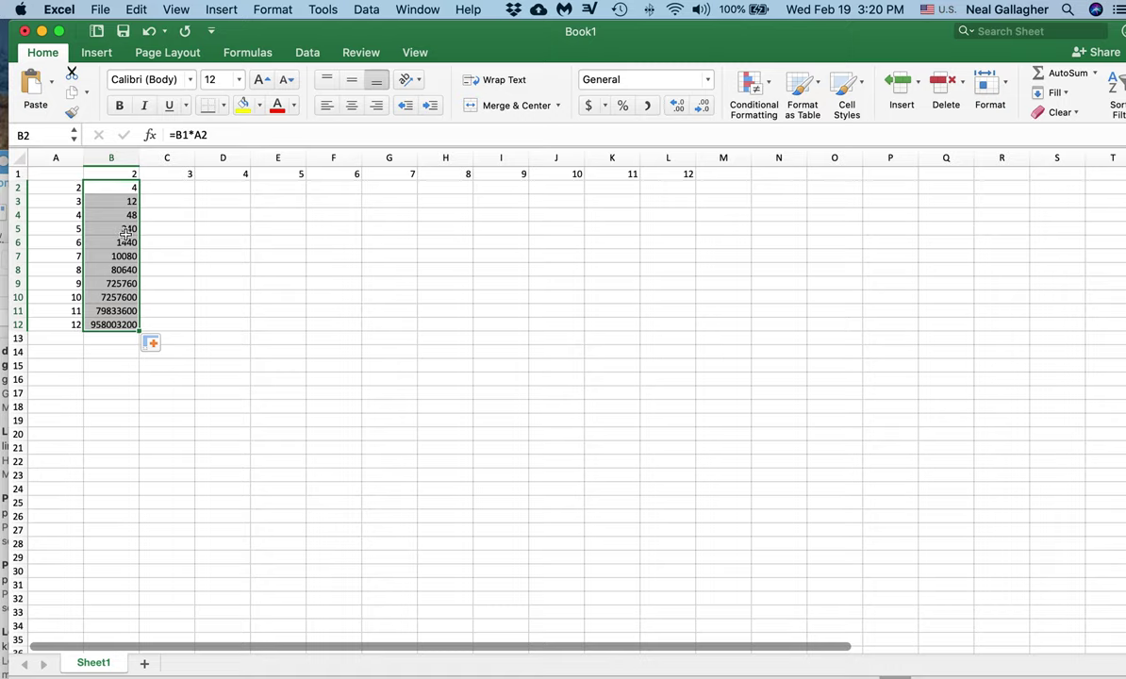
click(117, 187)
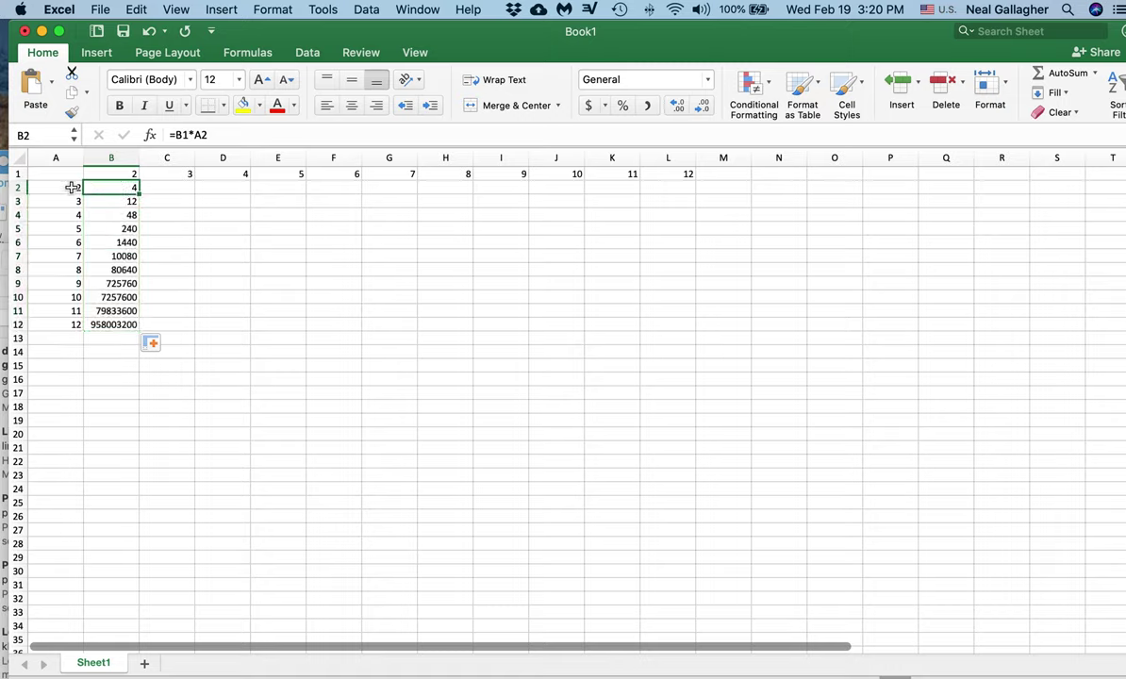
click(109, 201)
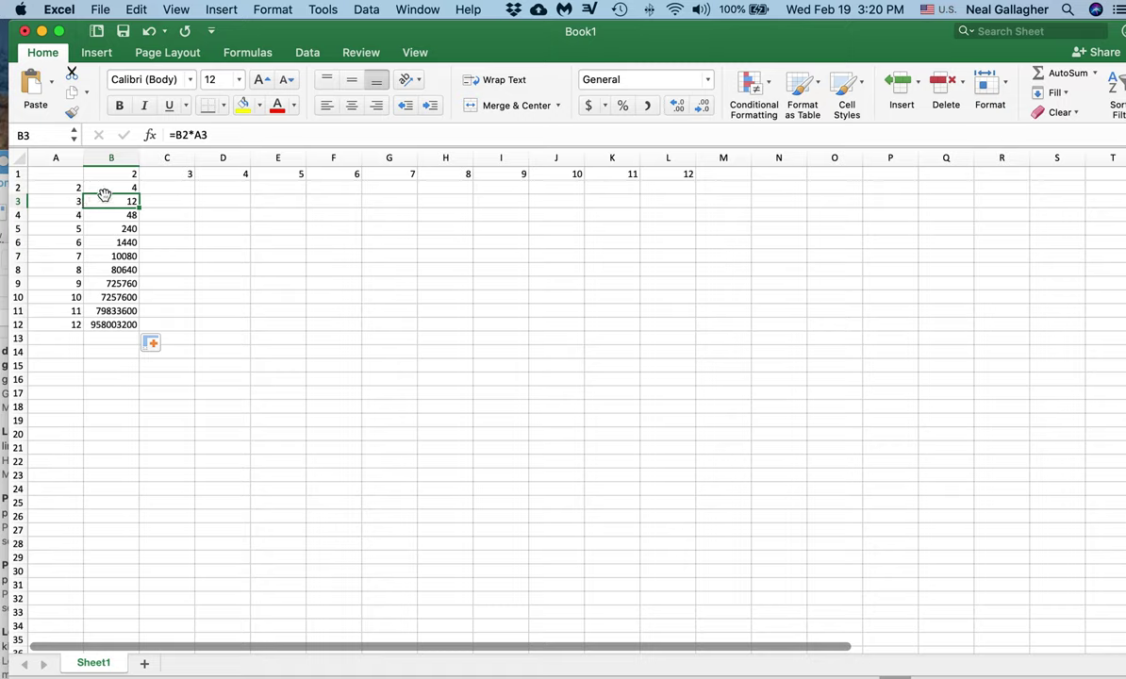
shift+click(119, 324)
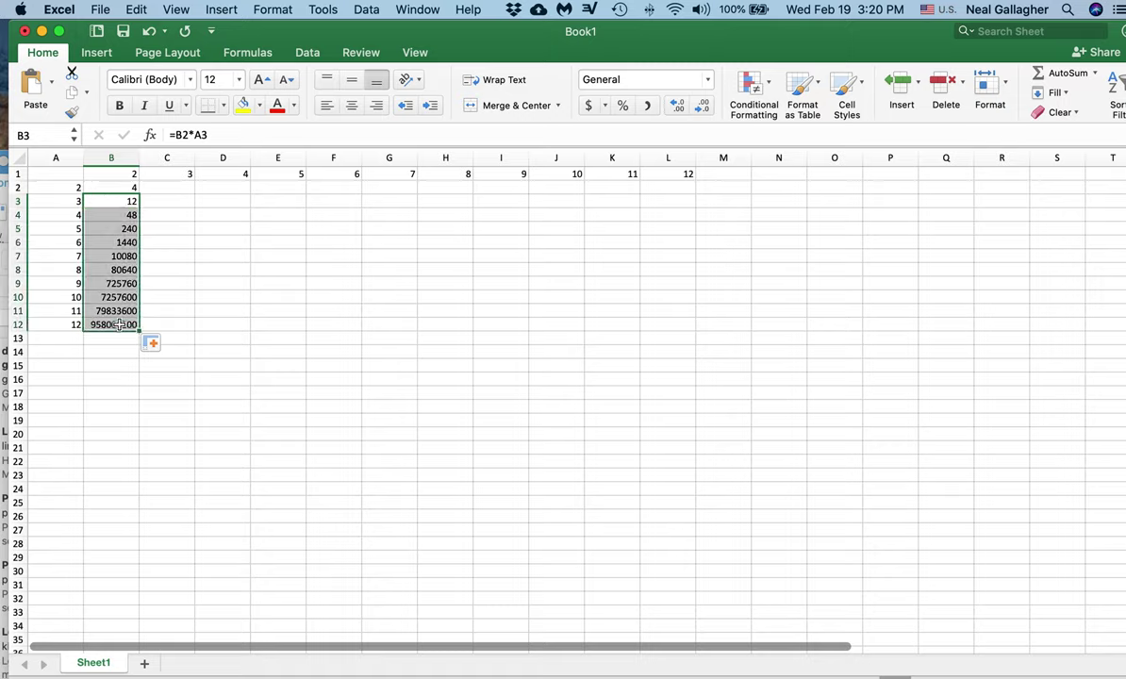
key(Delete)
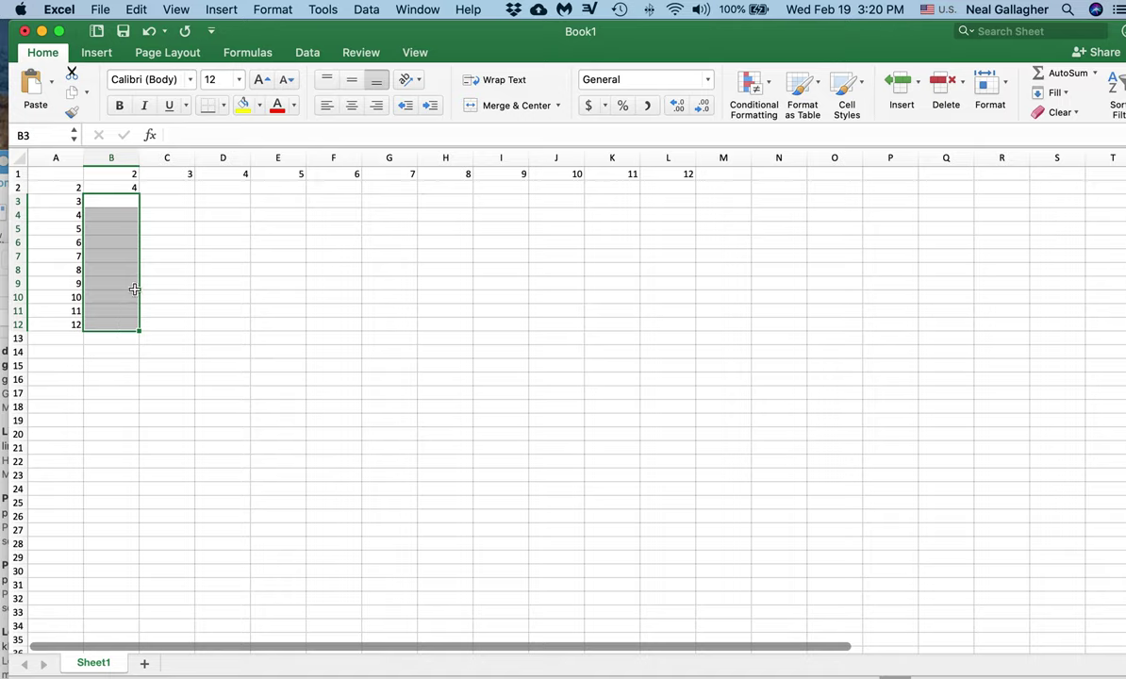
Fill the B2 formula down into B3 only and inspect the cell references in the copy
click(116, 190)
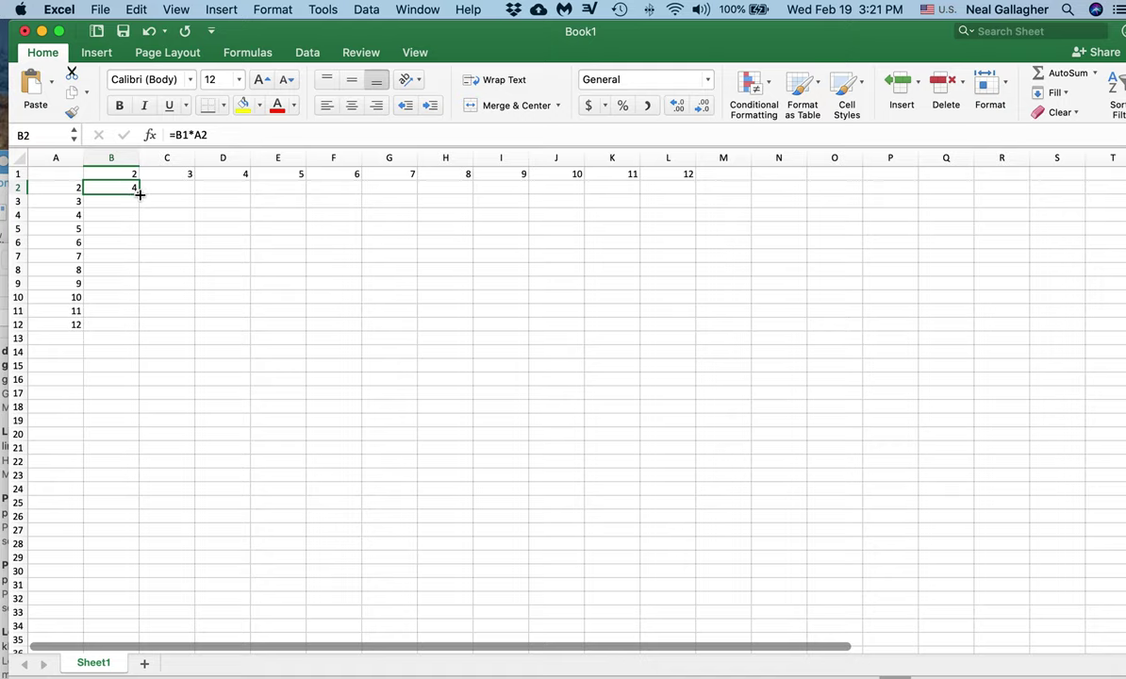
drag(139, 196, 138, 203)
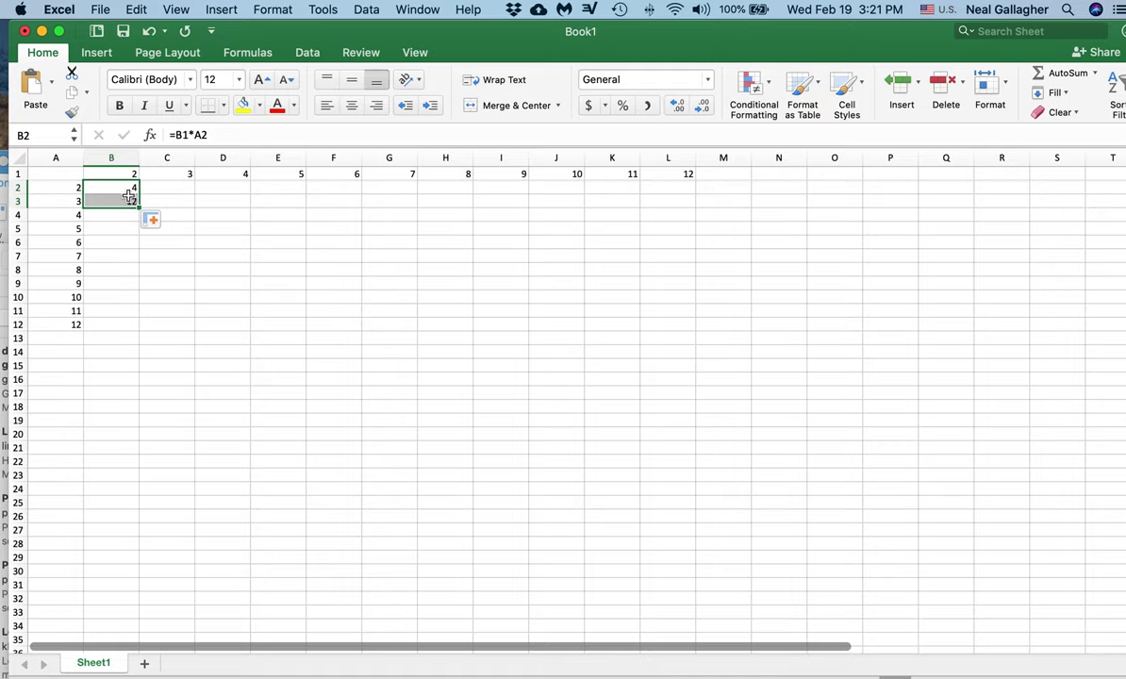
click(113, 199)
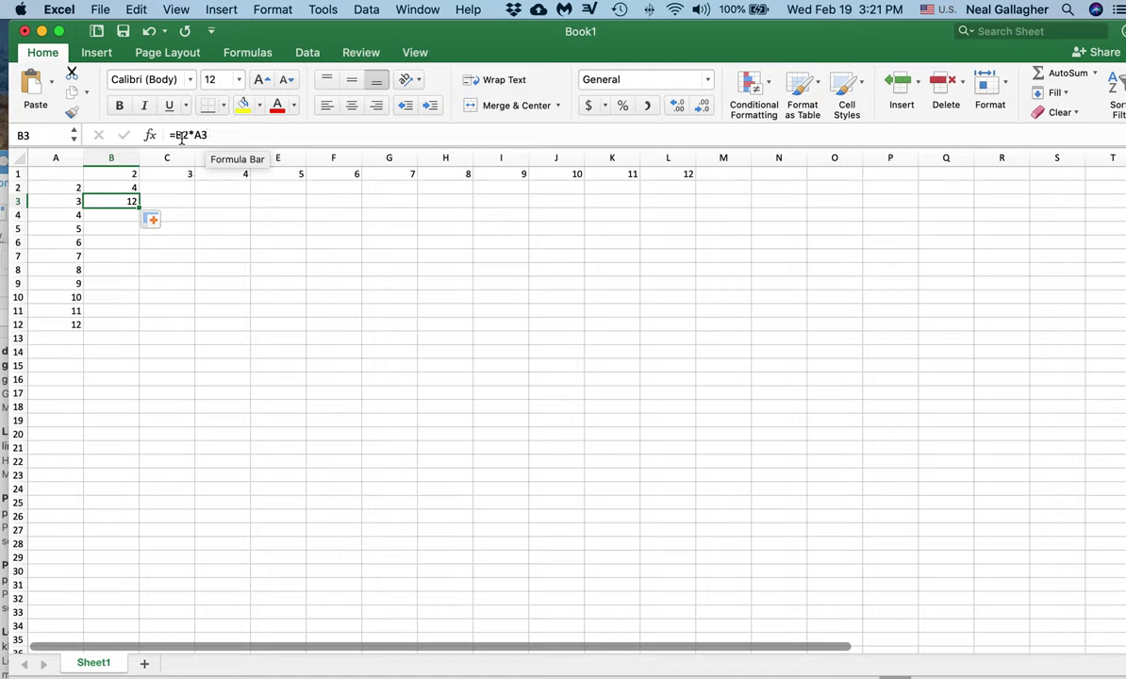
Lock the row of the first reference in B2 by changing the formula to =B$1*A2
click(123, 187)
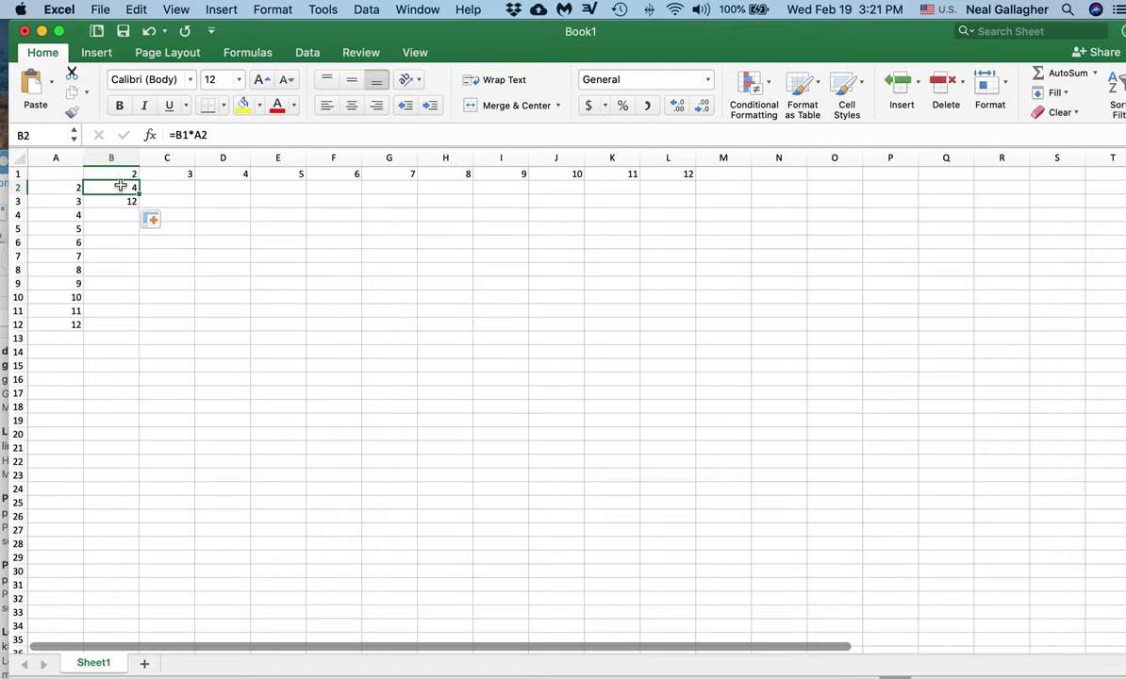
click(181, 135)
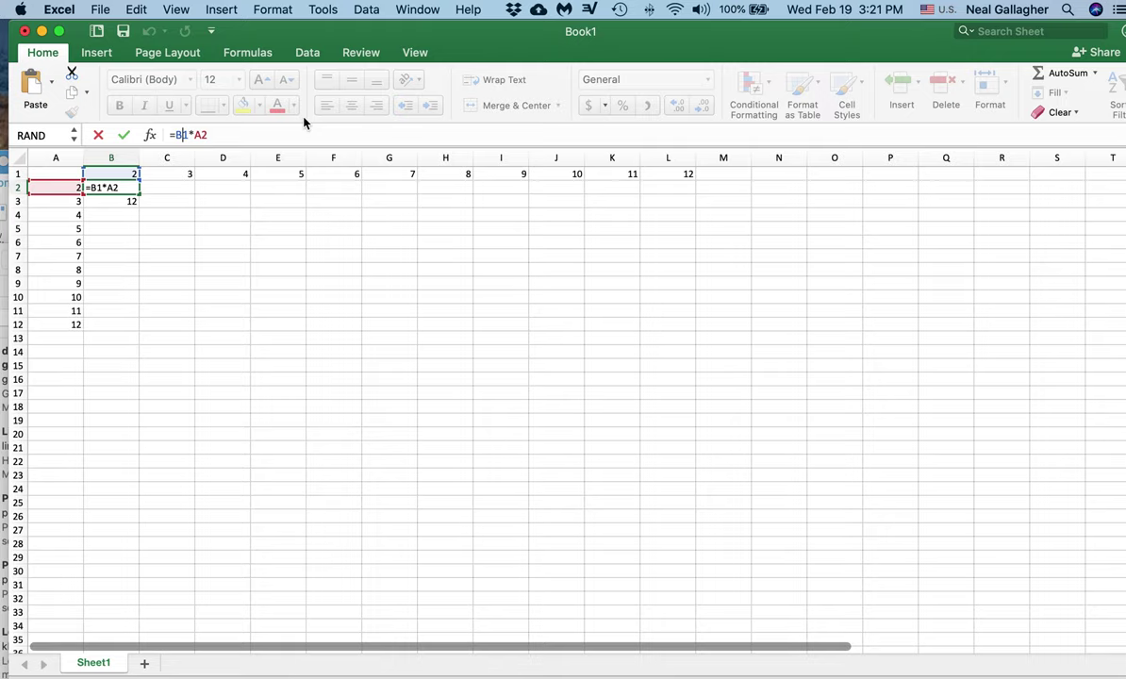
text($)
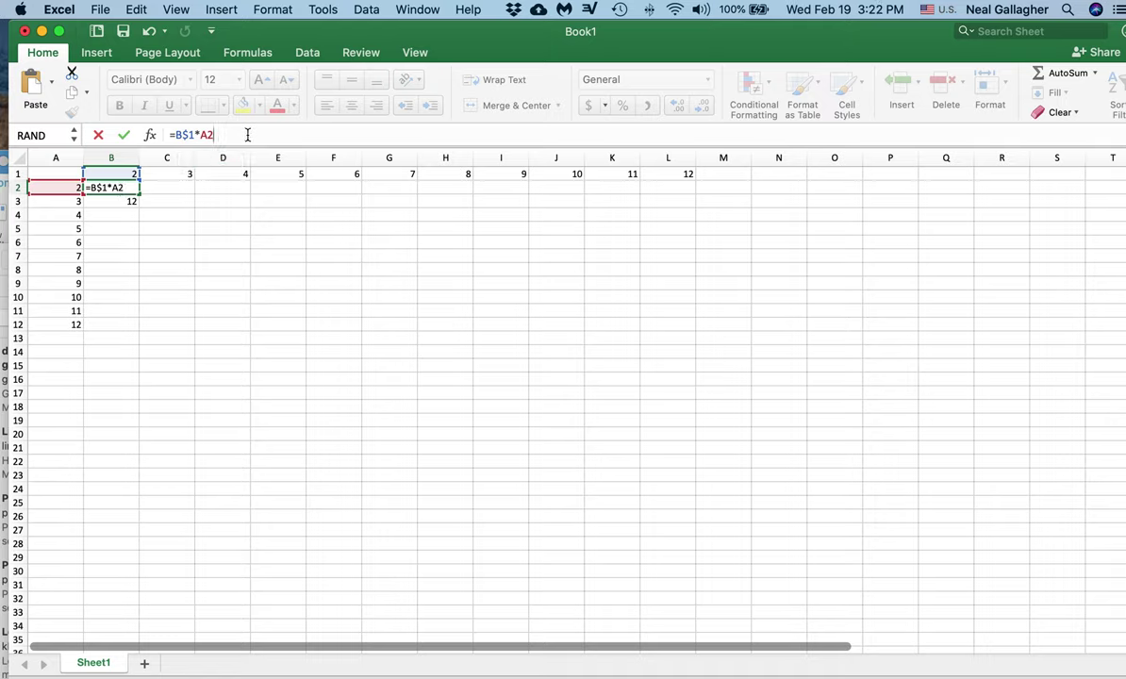
key(Return)
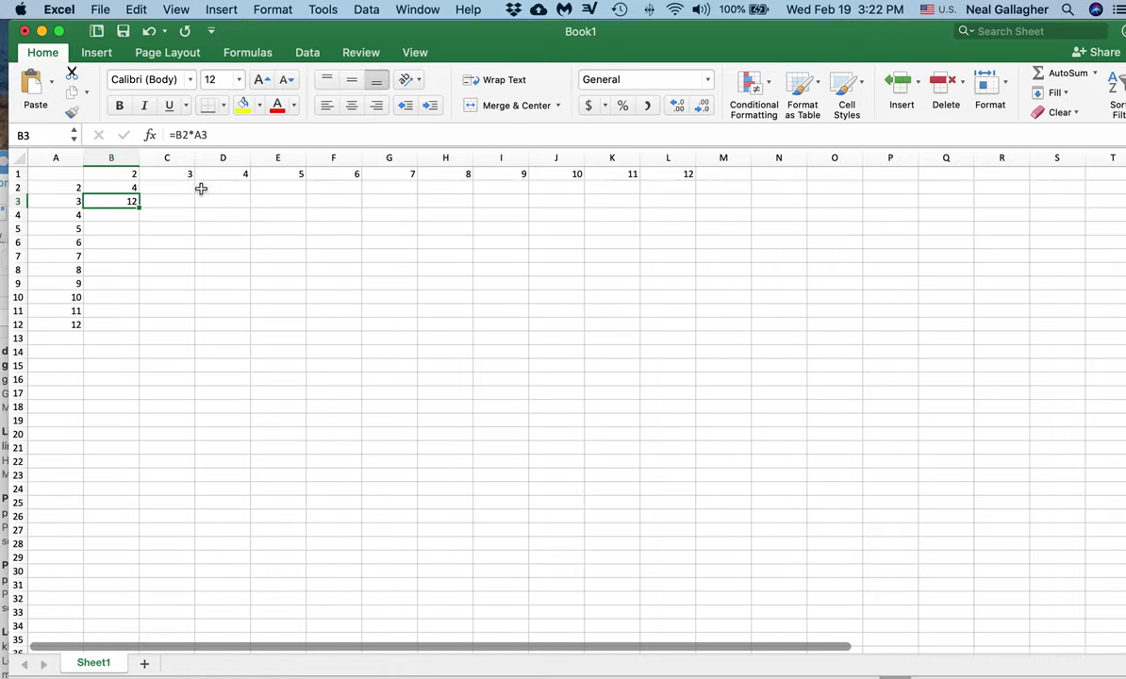
Fill the B2 formula across into C2 and inspect the cell references in the copy
click(111, 184)
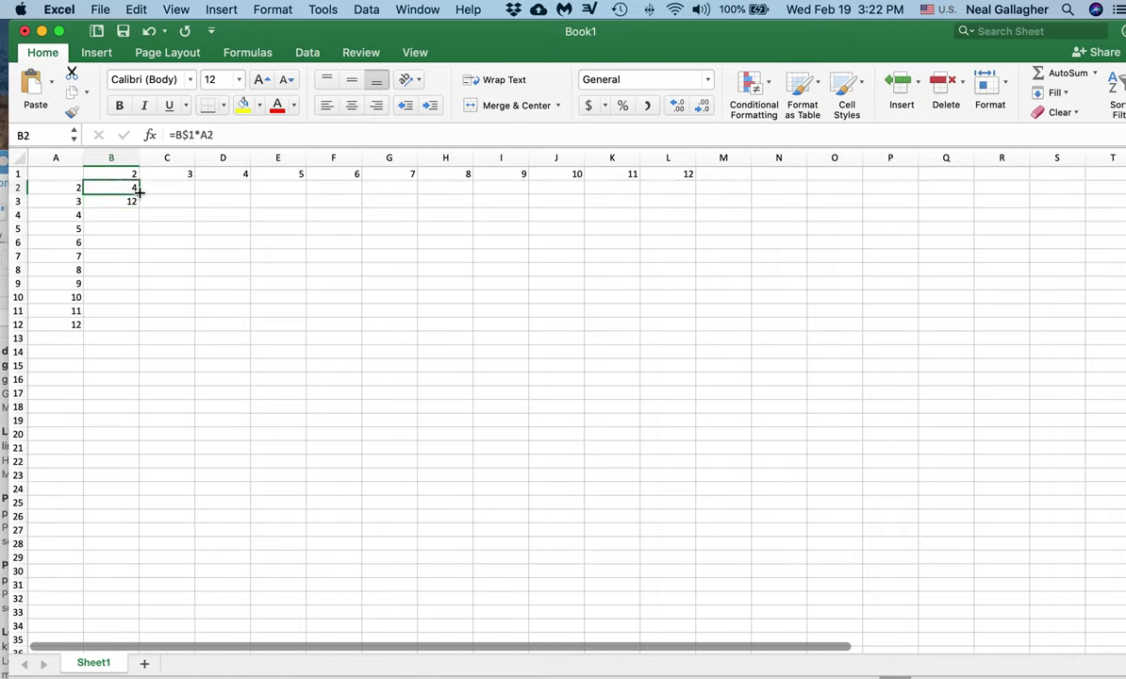
drag(139, 192, 176, 190)
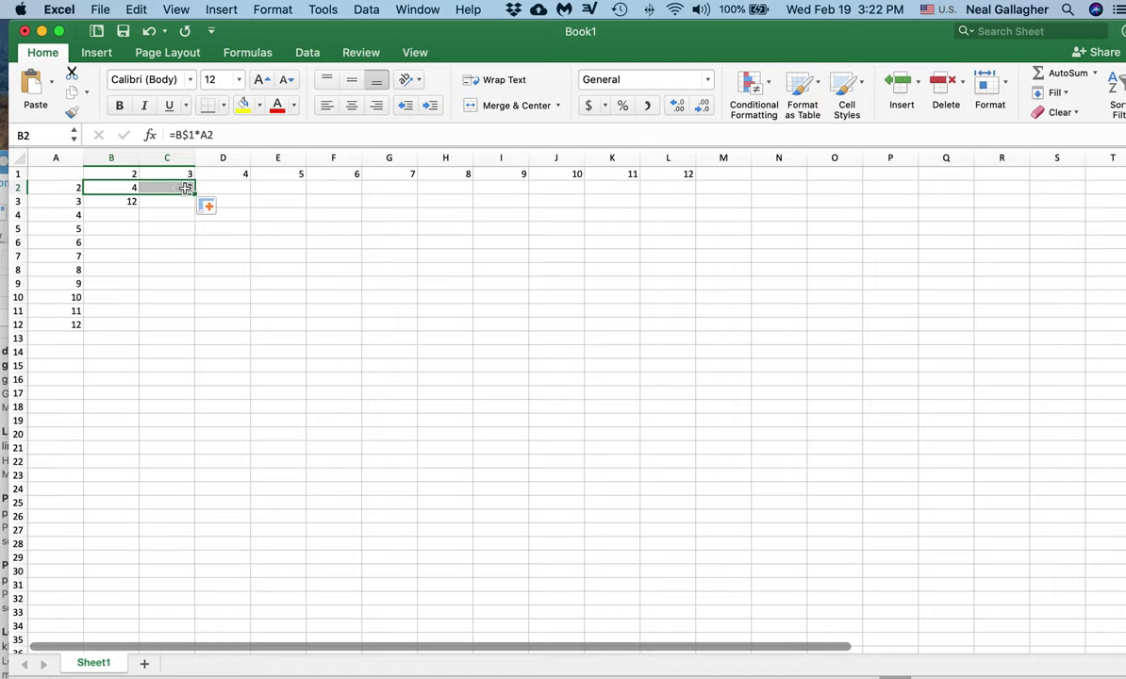
click(179, 188)
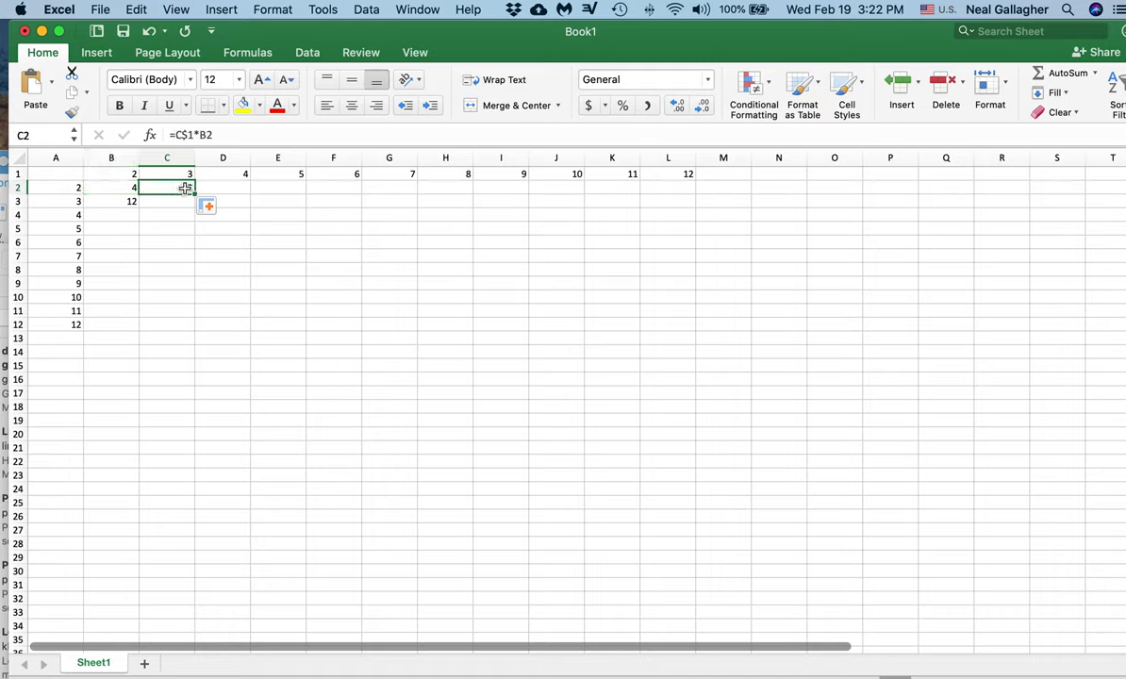
Lock the column of the second reference in B2 by changing the formula to =B$1*$A2
click(98, 185)
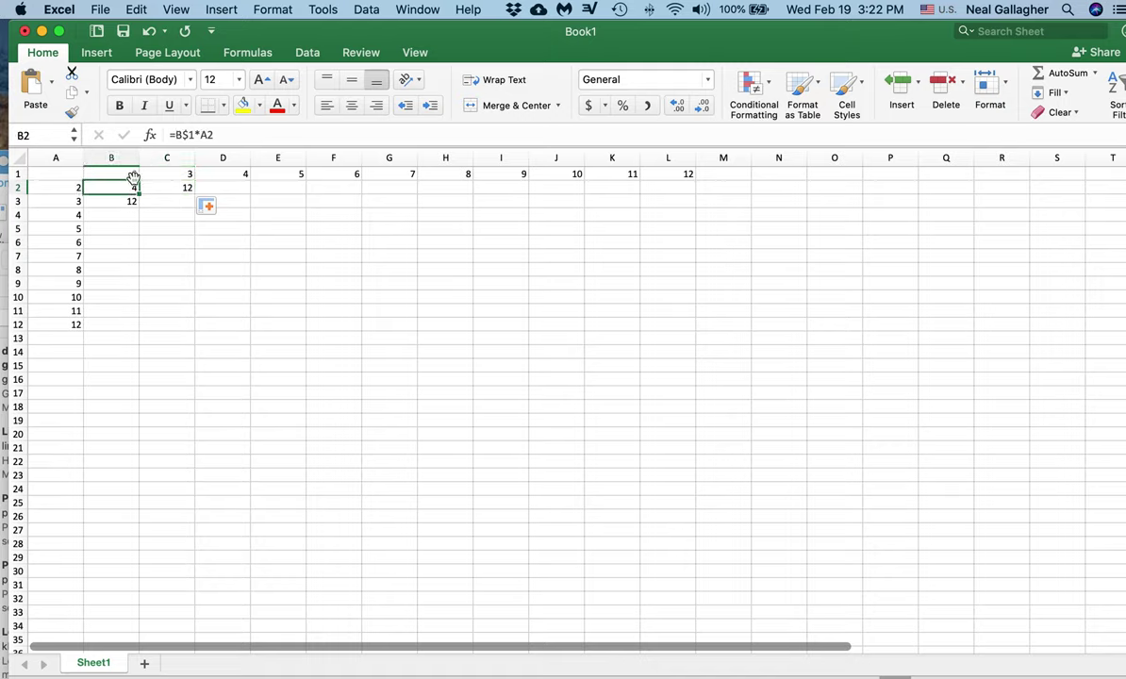
click(203, 136)
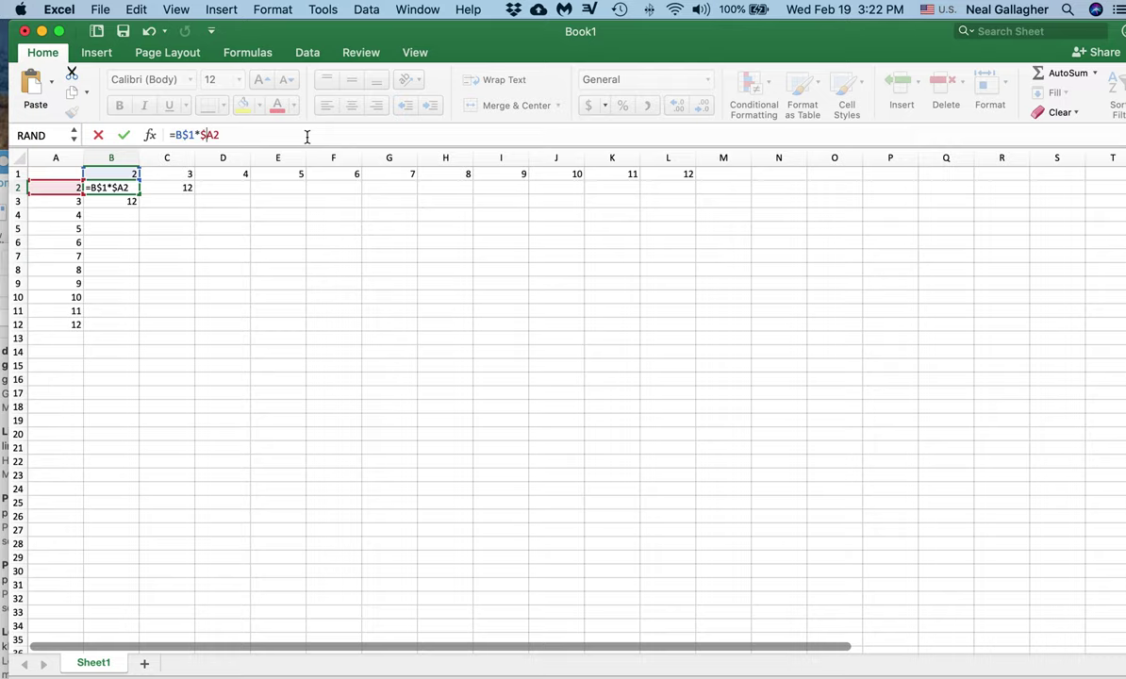
click(157, 185)
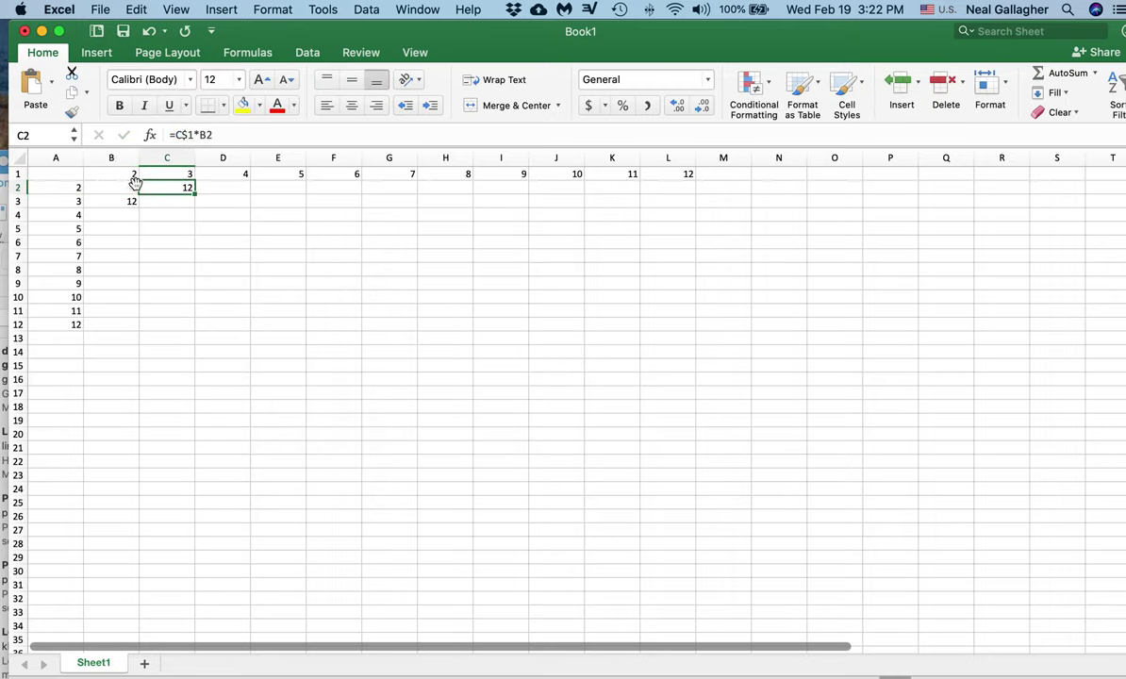
Fill the B2 formula into C2, inspect the copied references, and extend the fill across row 2 through L2
click(130, 189)
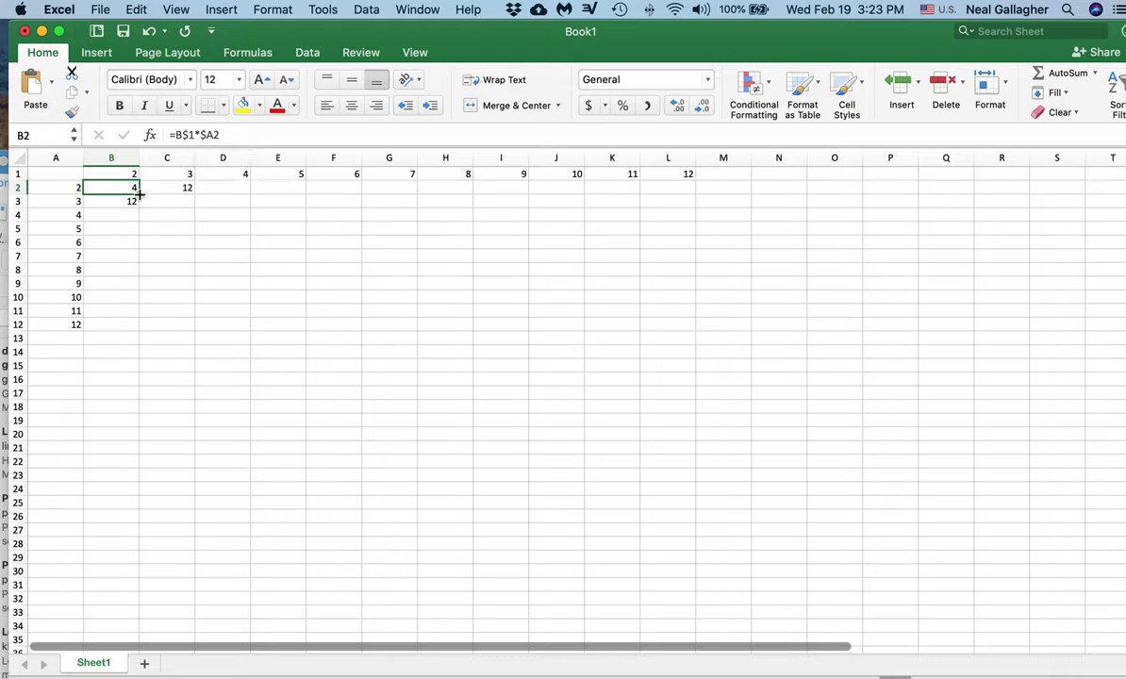
drag(140, 195, 176, 192)
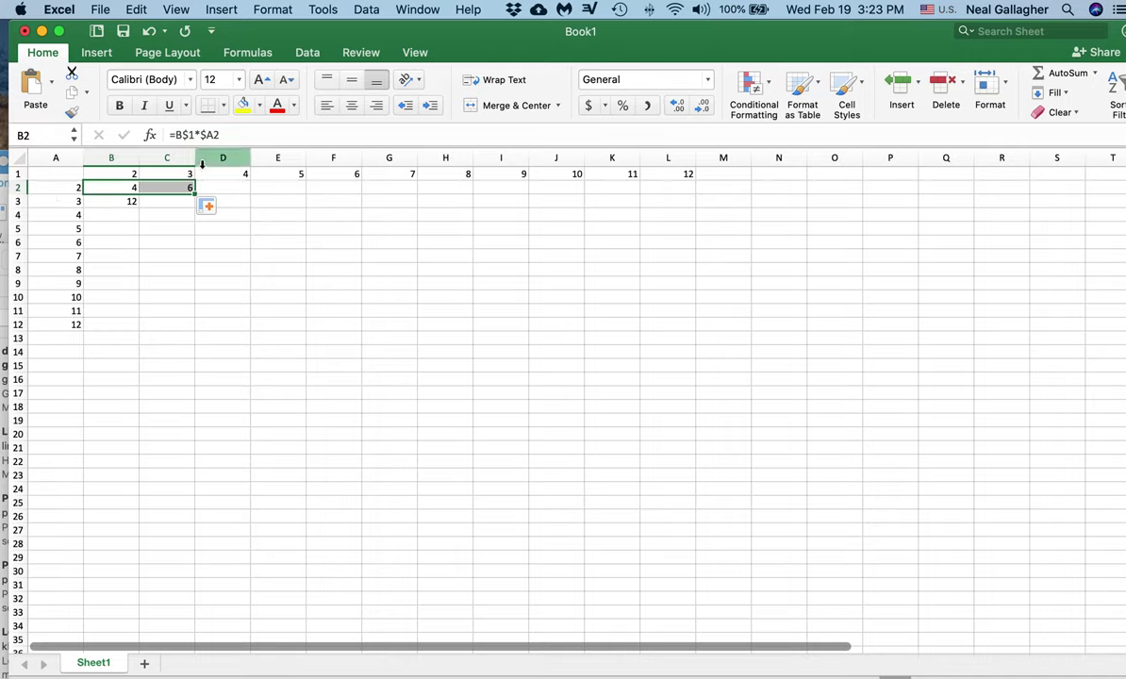
click(178, 189)
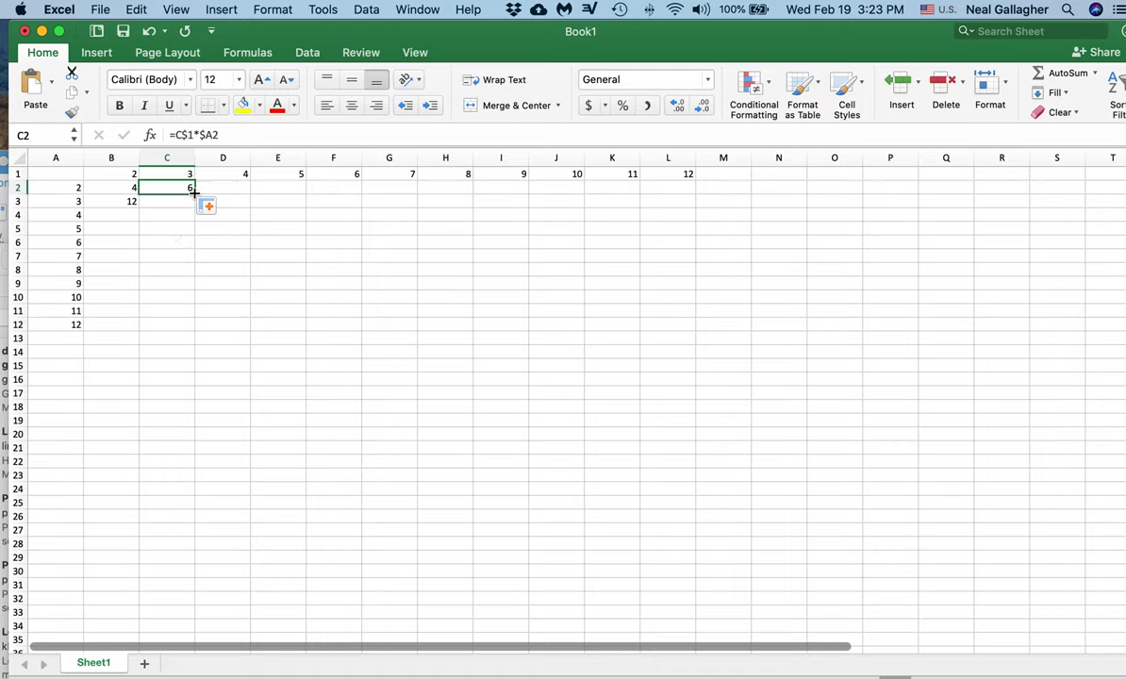
drag(193, 191, 676, 193)
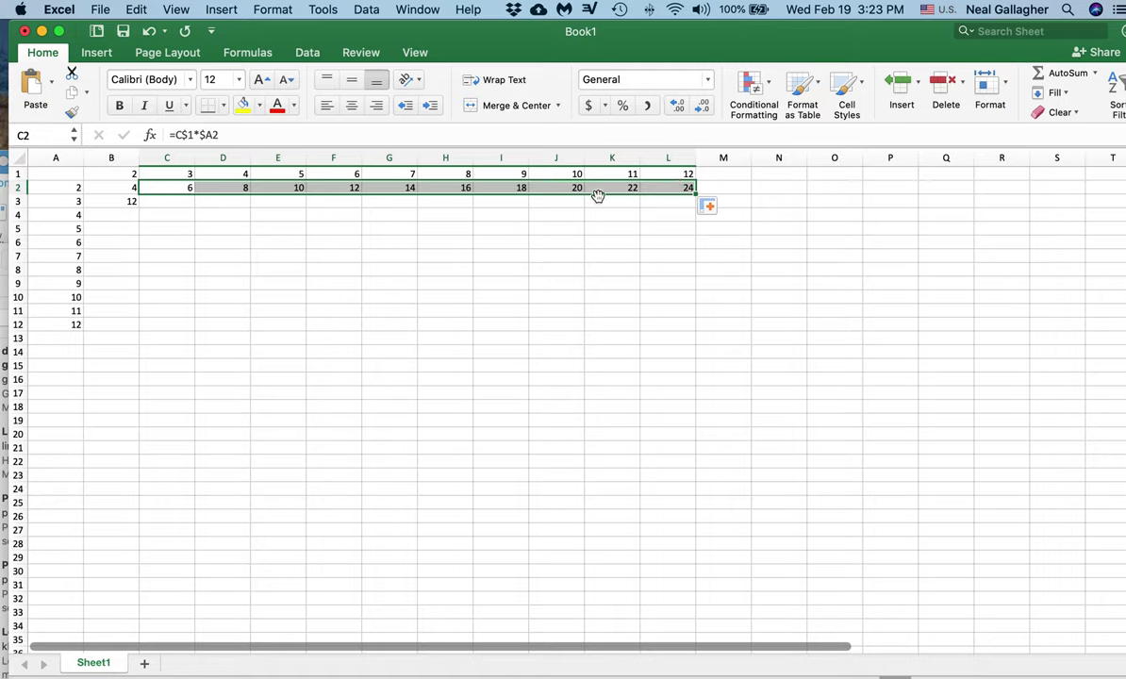
Fill the formulas in B2:L2 down through row 12 and inspect the cell references in I8
click(111, 188)
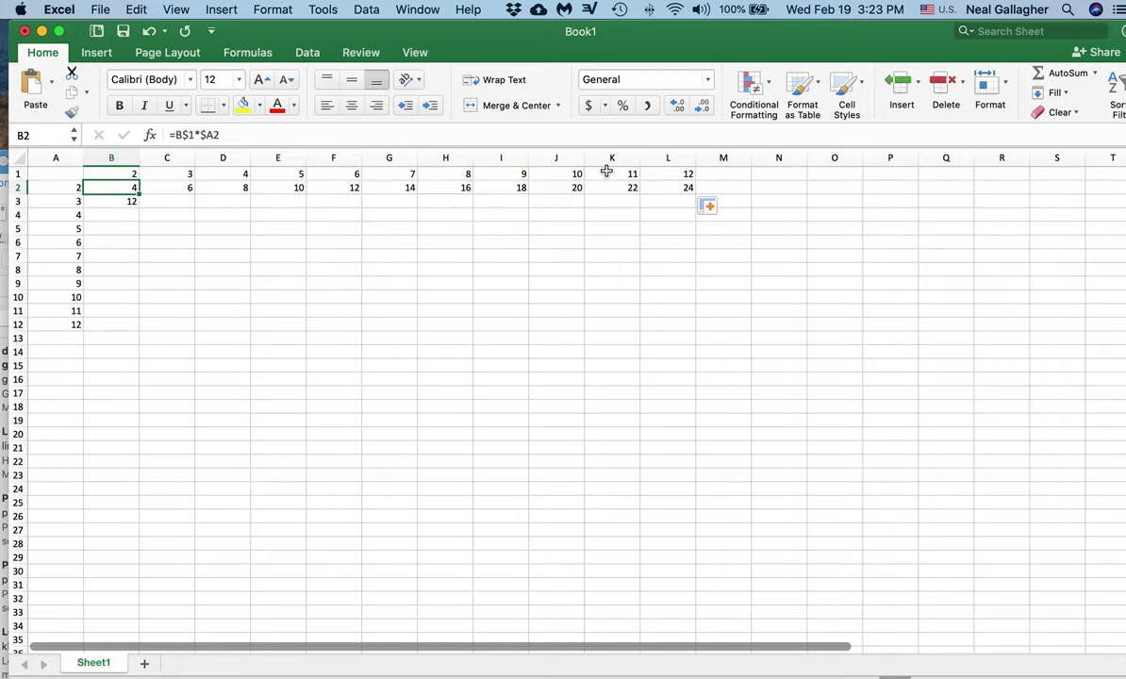
shift+click(670, 188)
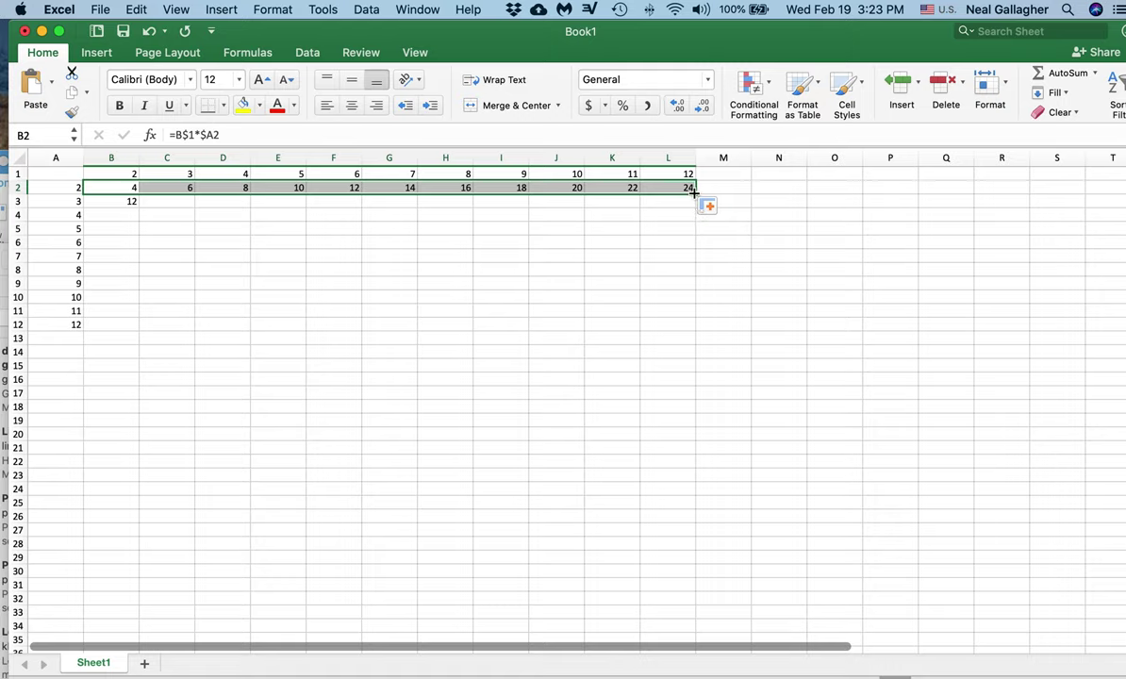
drag(693, 196, 690, 333)
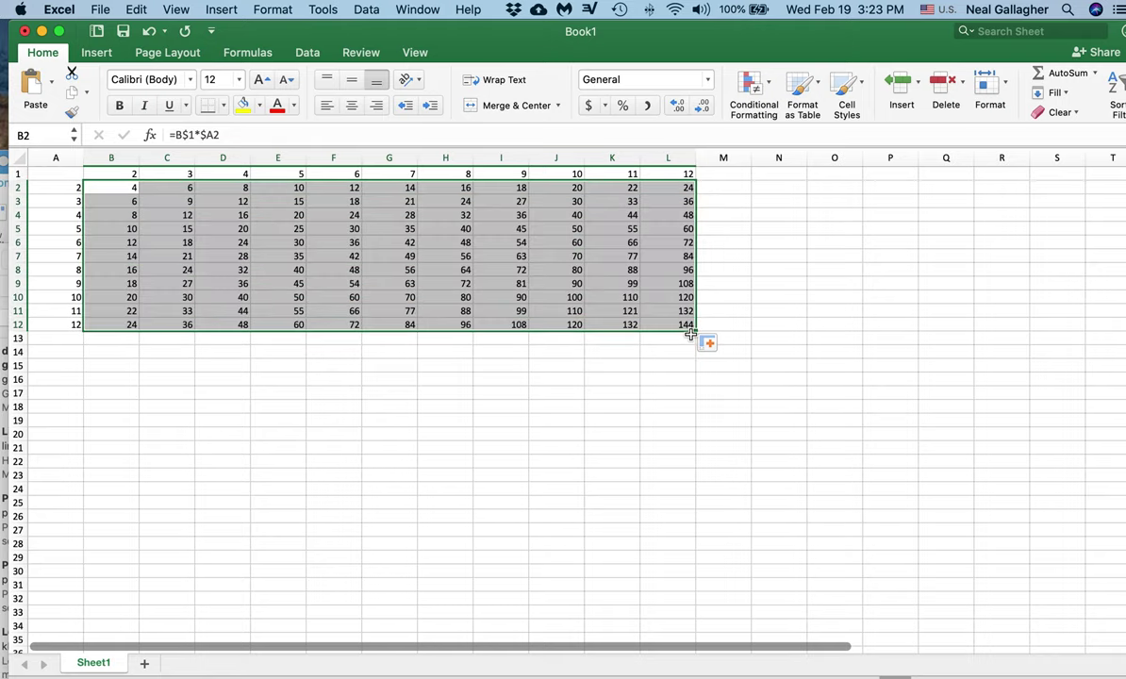
click(502, 271)
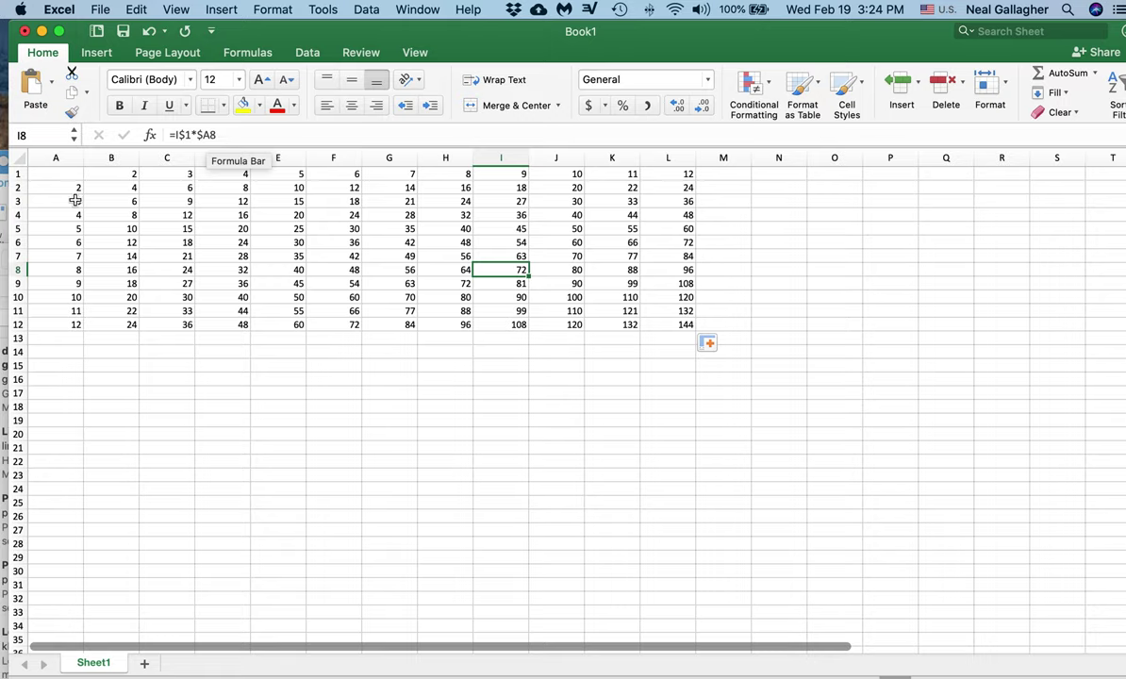
Clear all the formulas from the table body B2:L12
click(119, 187)
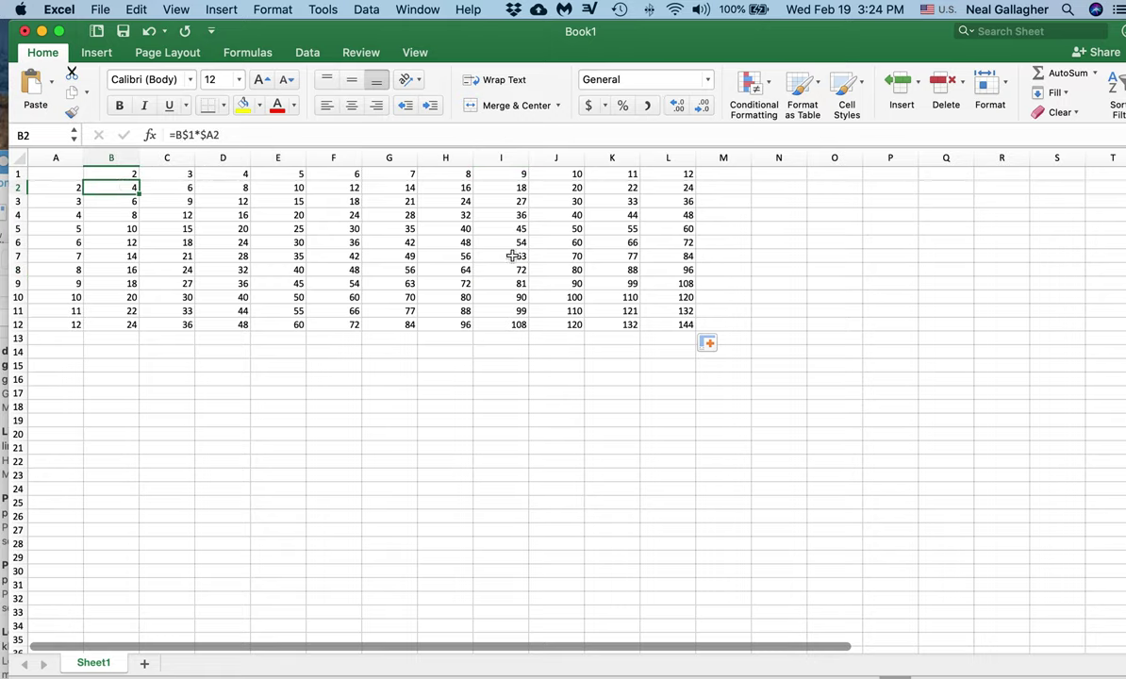
shift+click(681, 324)
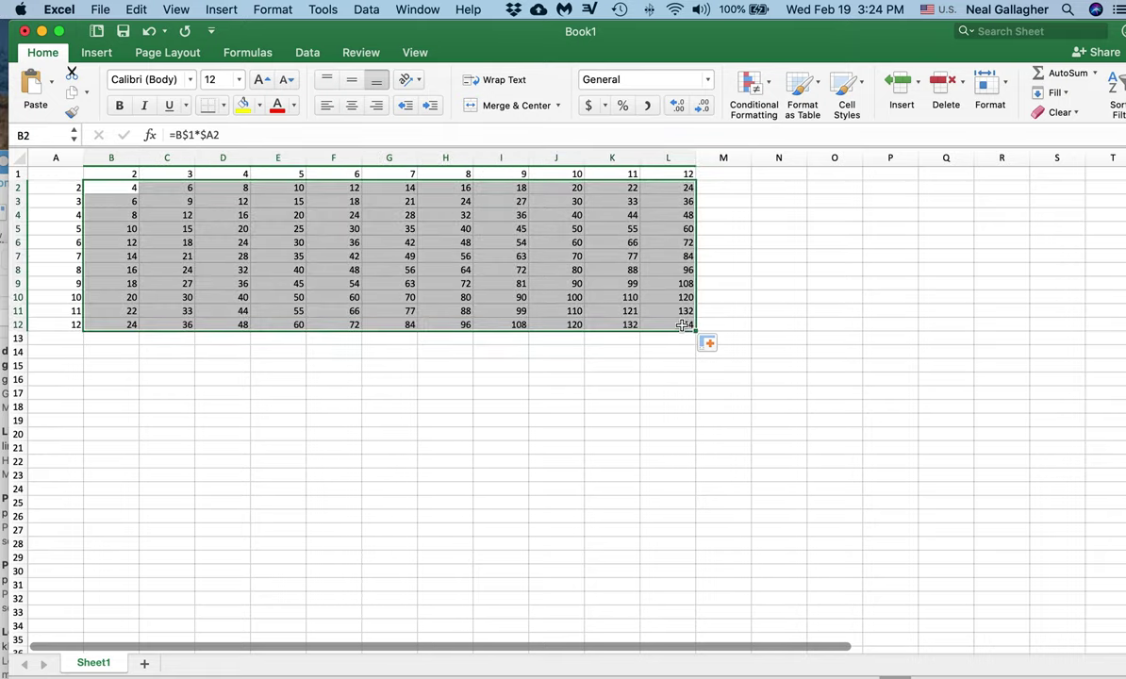
key(Delete)
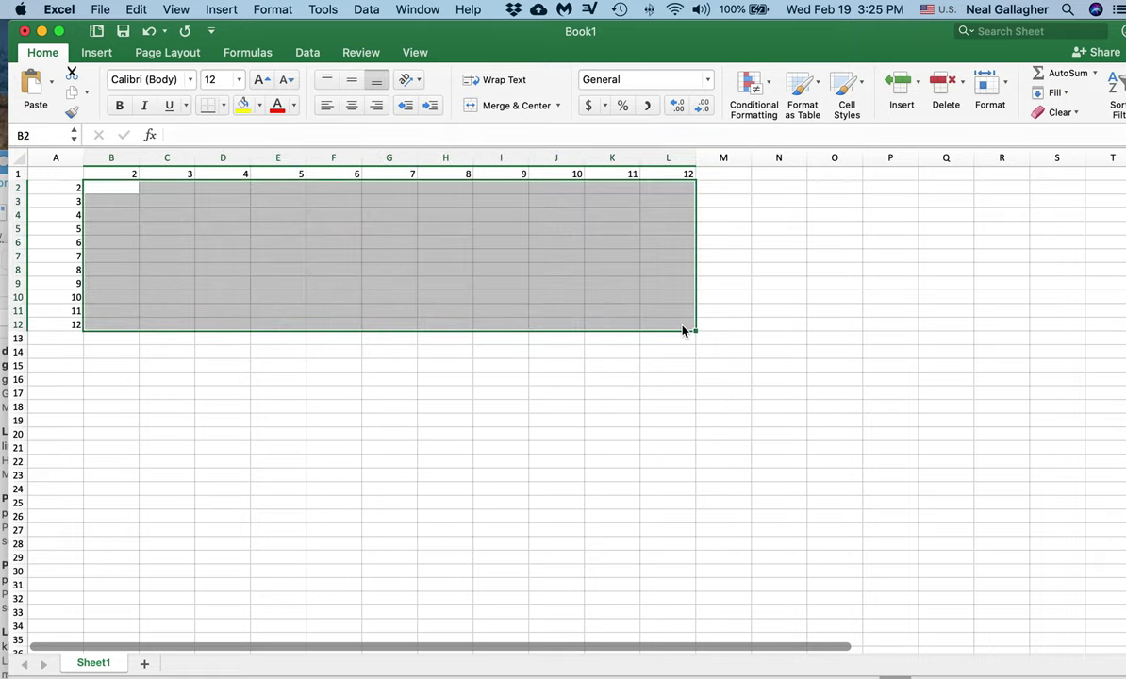
Enter the formula =A2*B1 in B2, using only relative references to the row and column headings
click(101, 190)
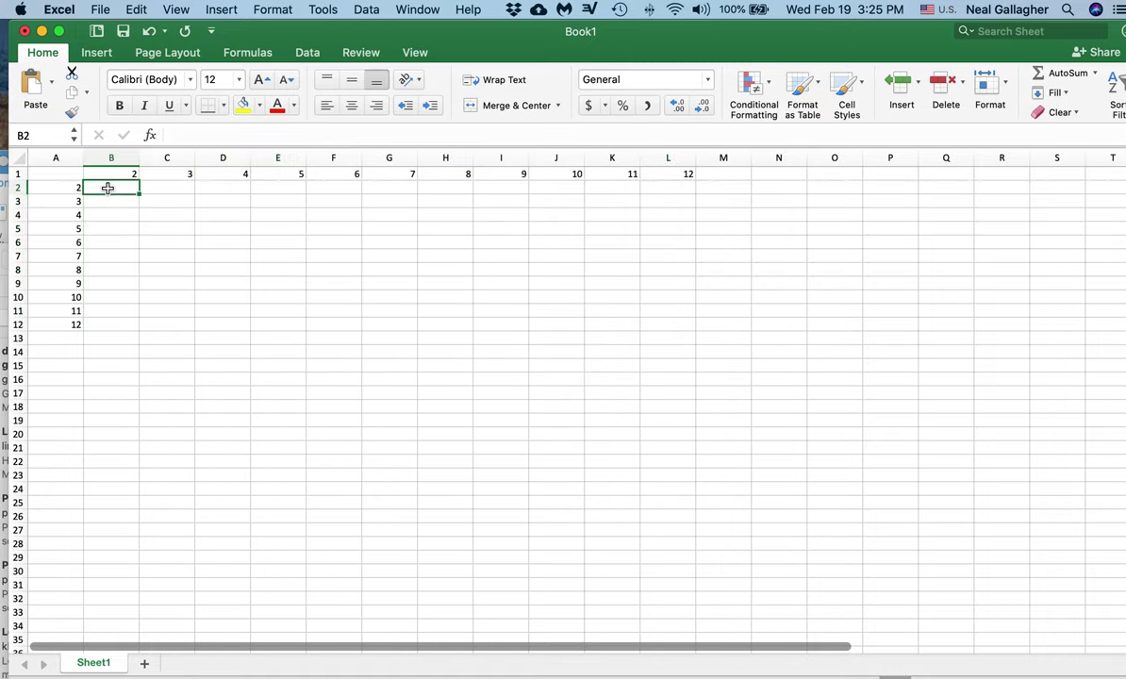
text(=)
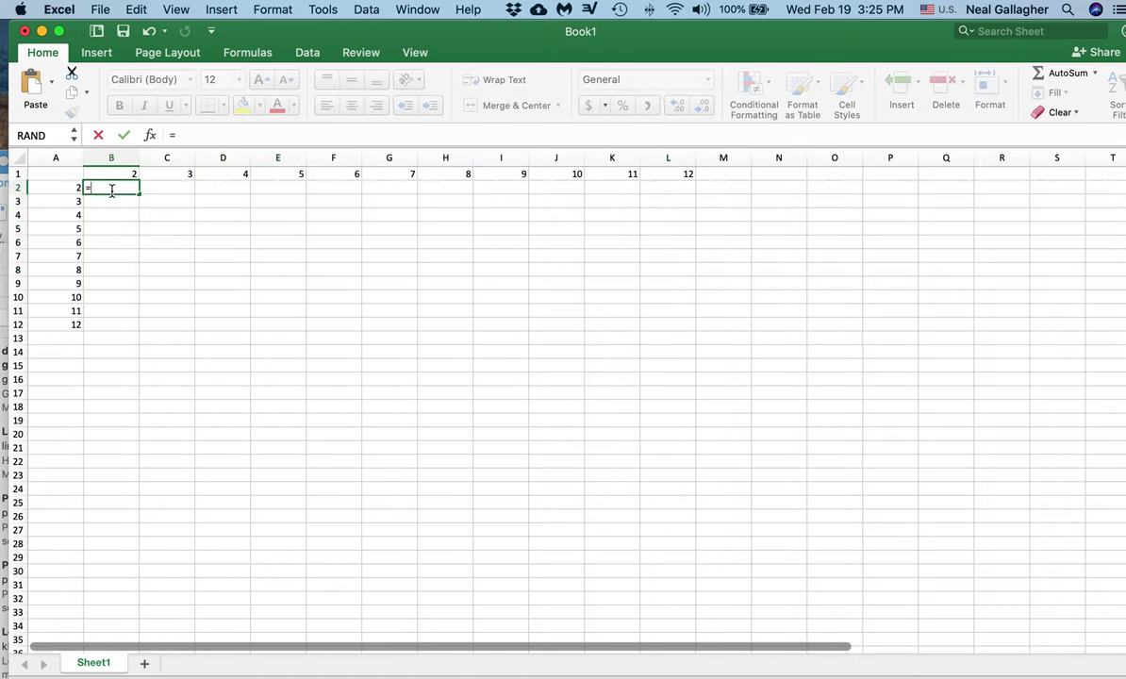
click(76, 188)
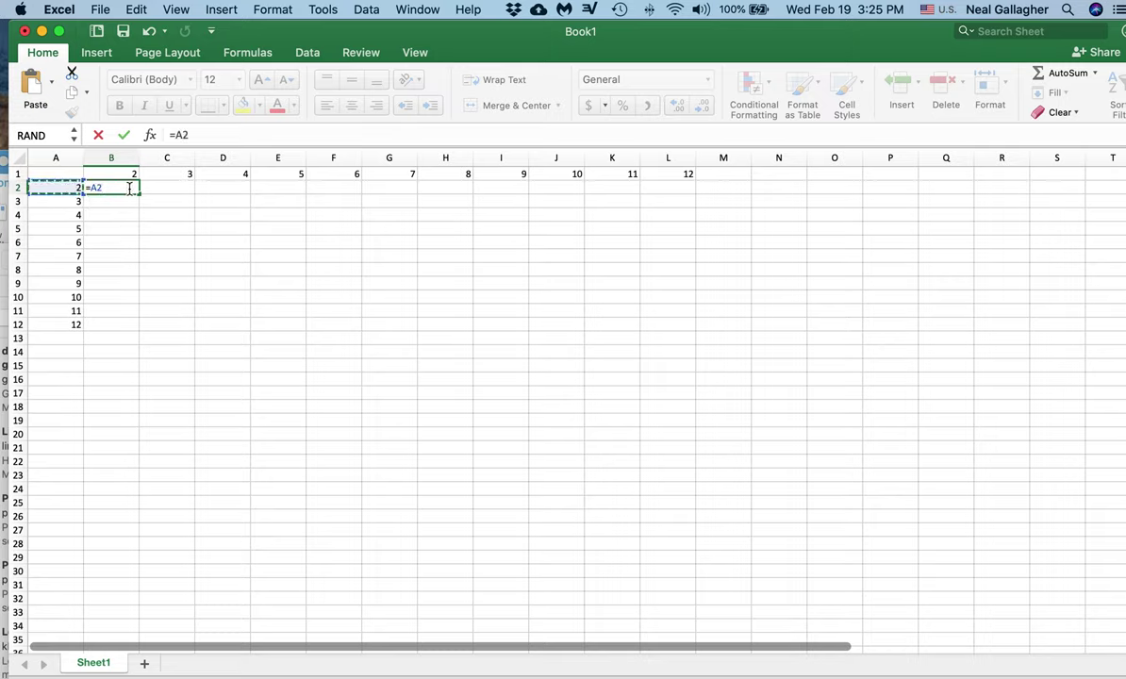
text(*)
click(112, 173)
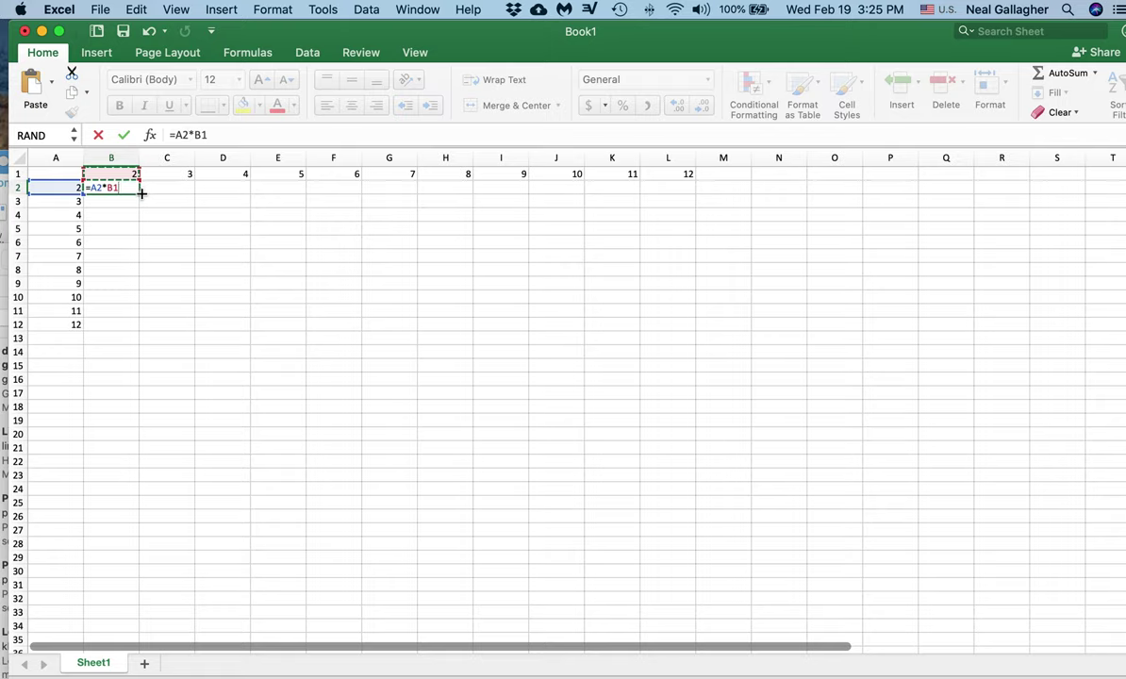
key(Return)
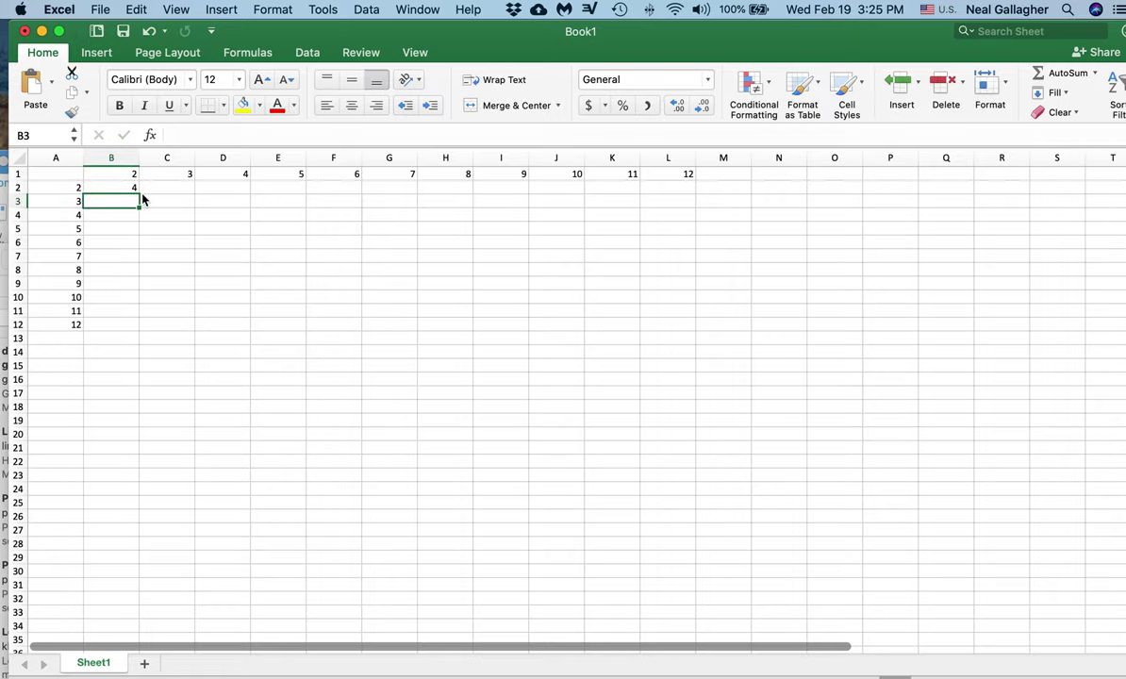
Try to fill the relative B2 formula across row 2 through L2 and inspect the references in L2
click(132, 188)
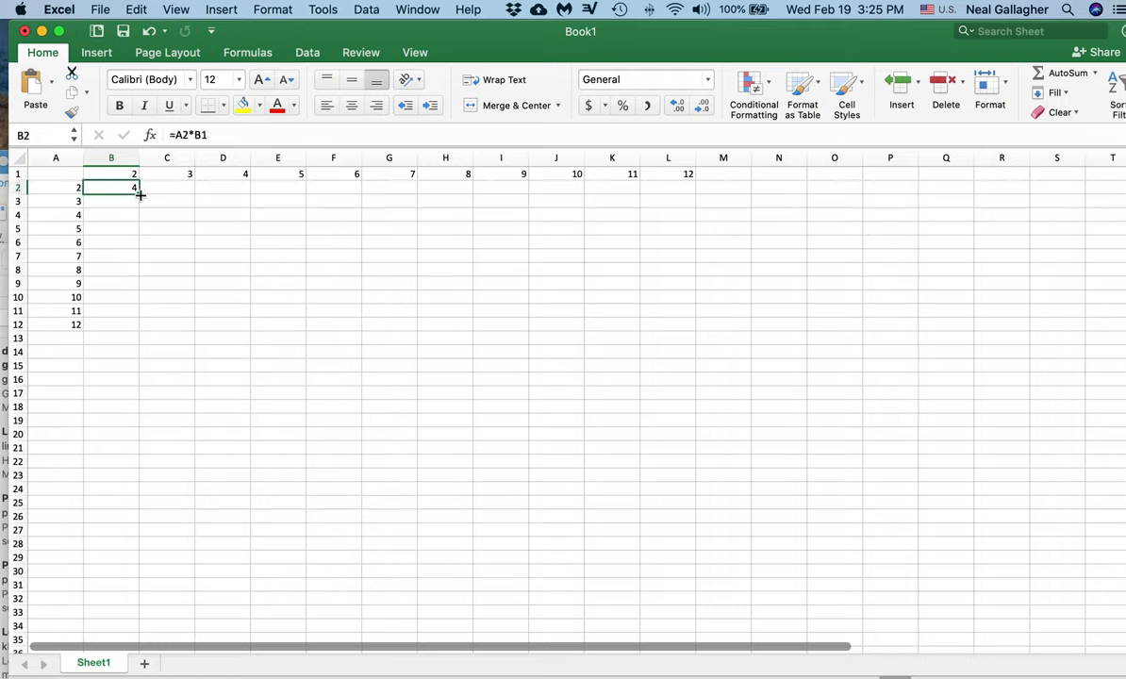
drag(140, 194, 695, 194)
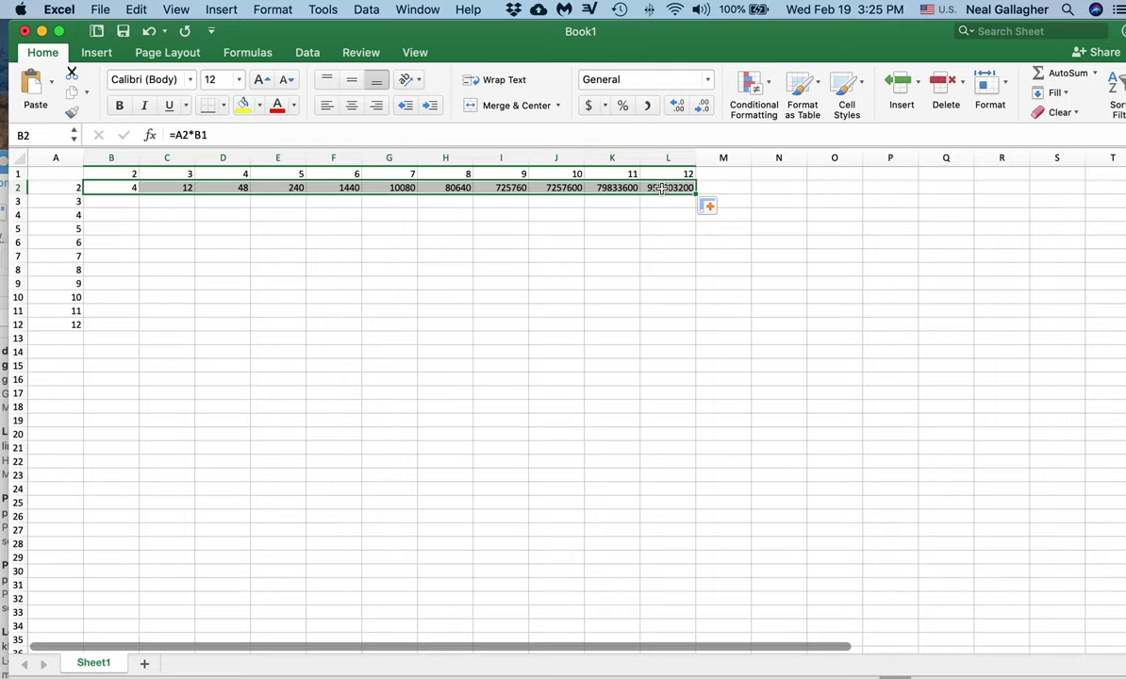
click(662, 189)
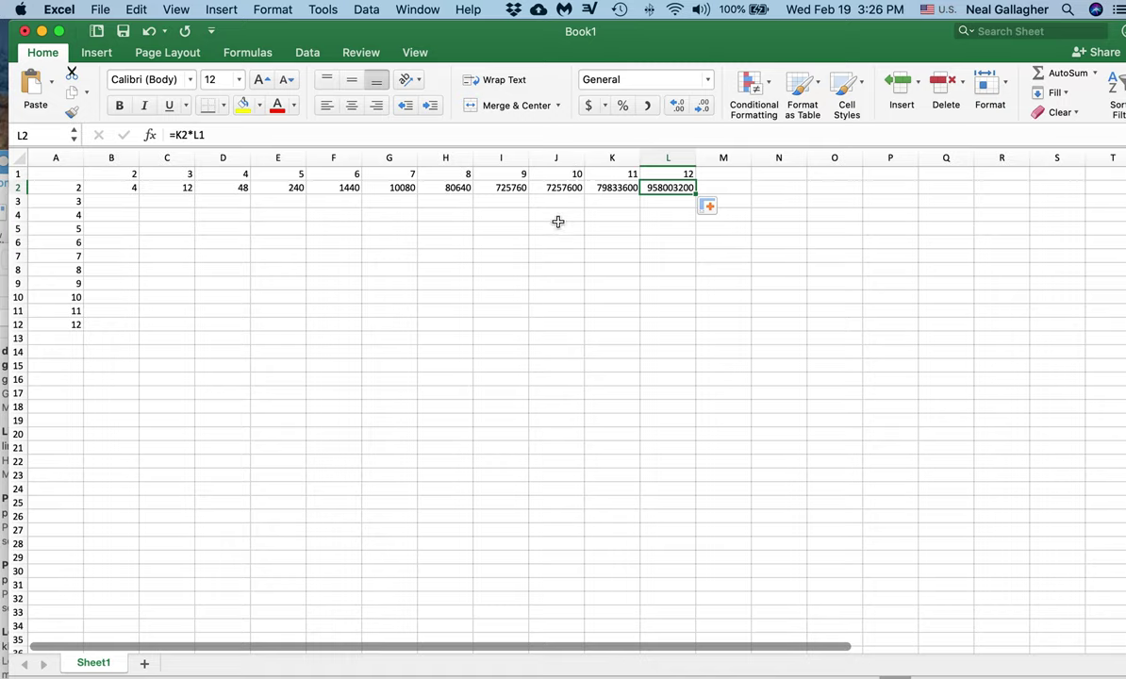
Try to fill the relative formulas in B2:L2 down through row 12, and clear B2:L12
click(124, 188)
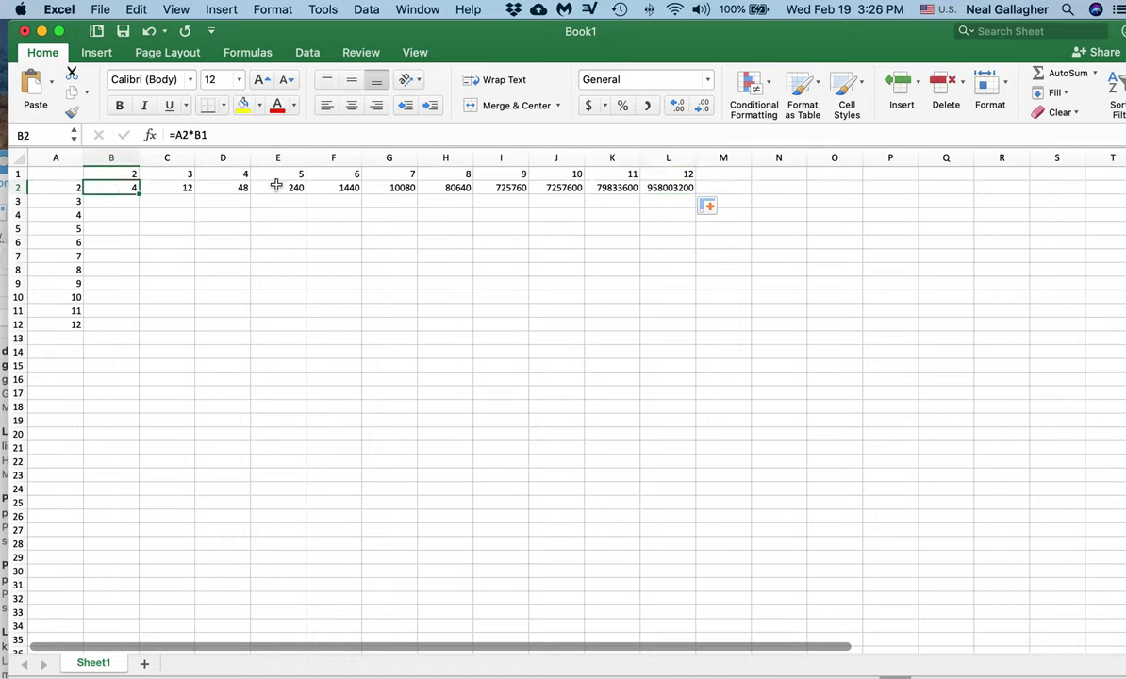
click(662, 188)
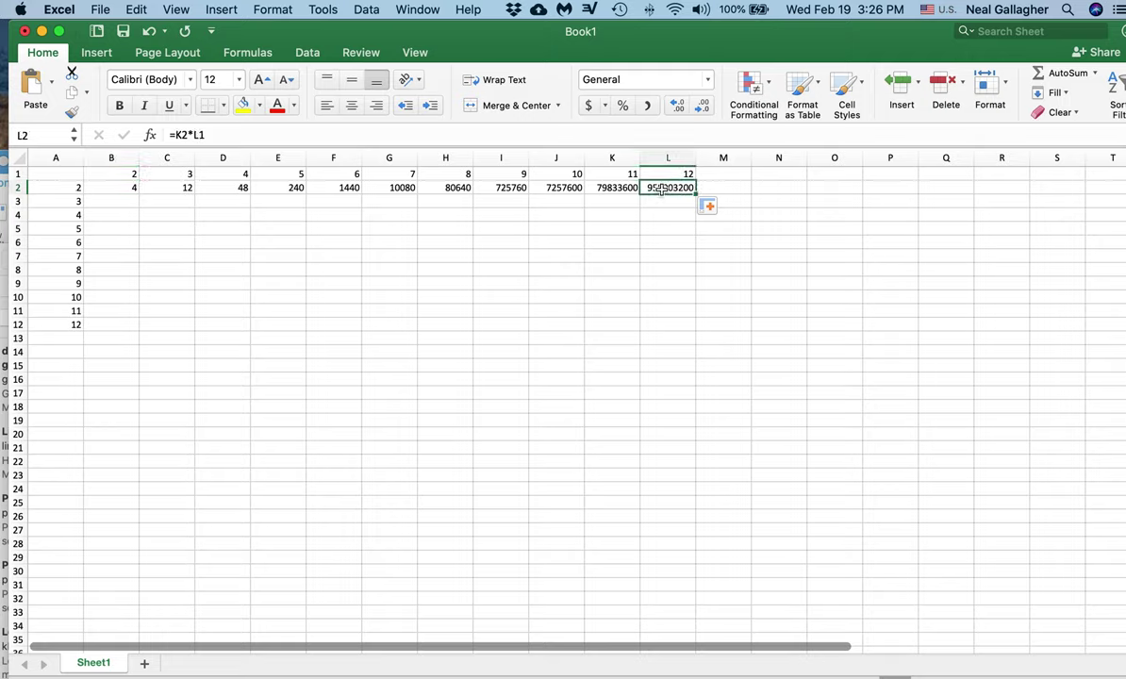
shift+click(125, 187)
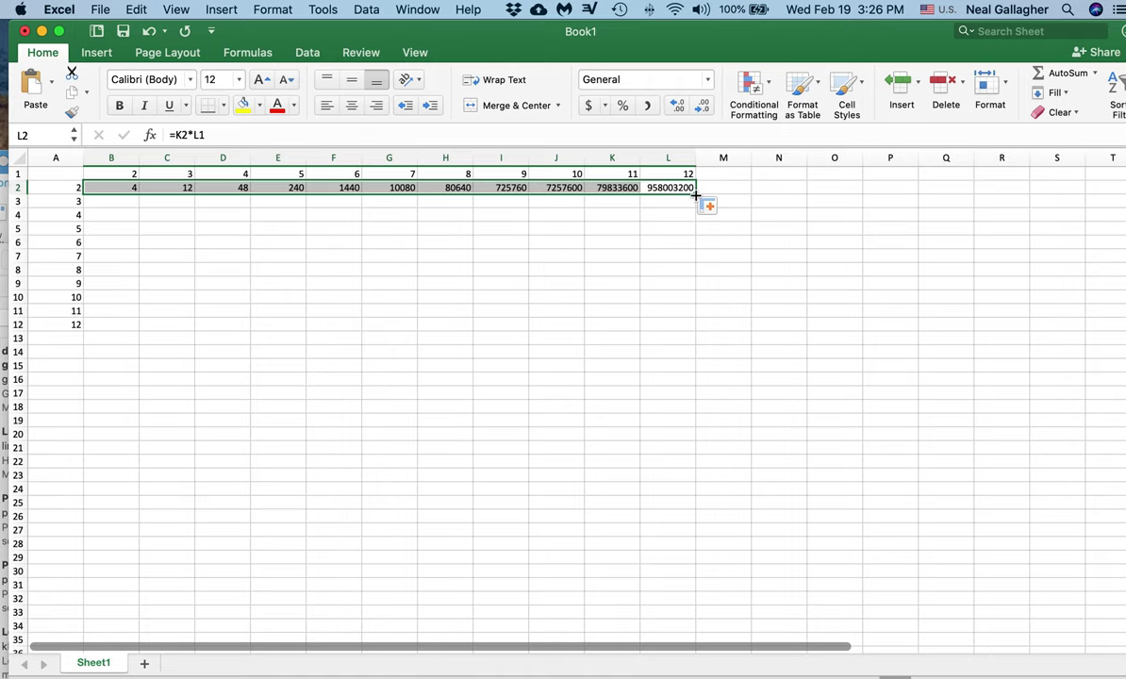
drag(696, 194, 696, 335)
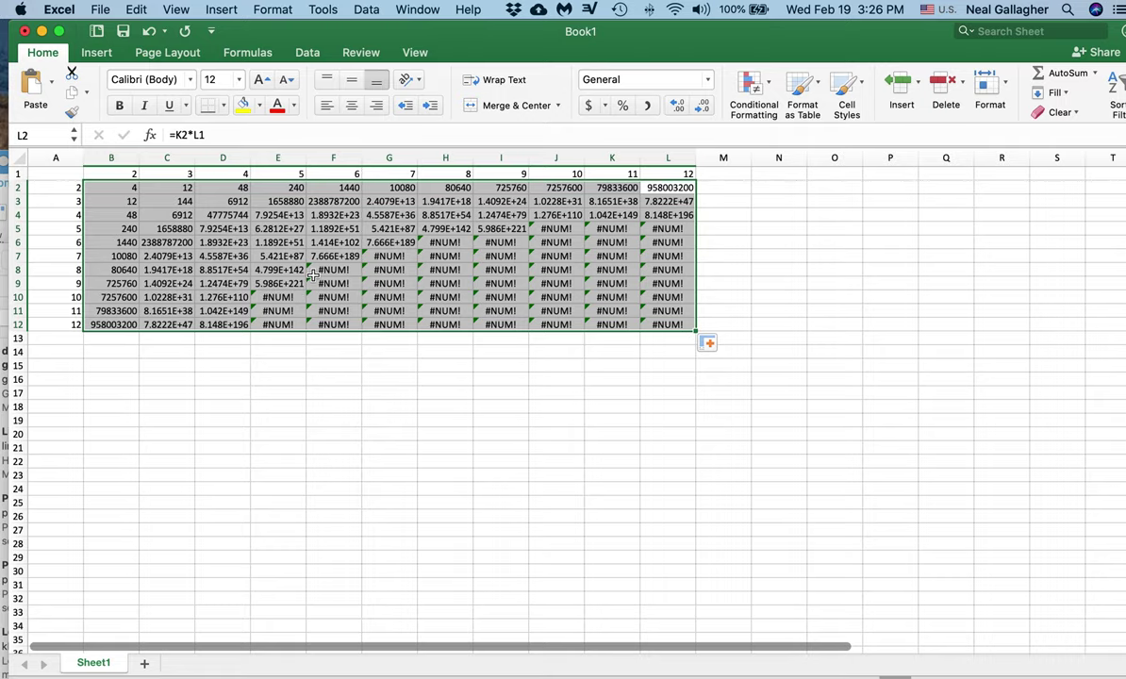
key(Delete)
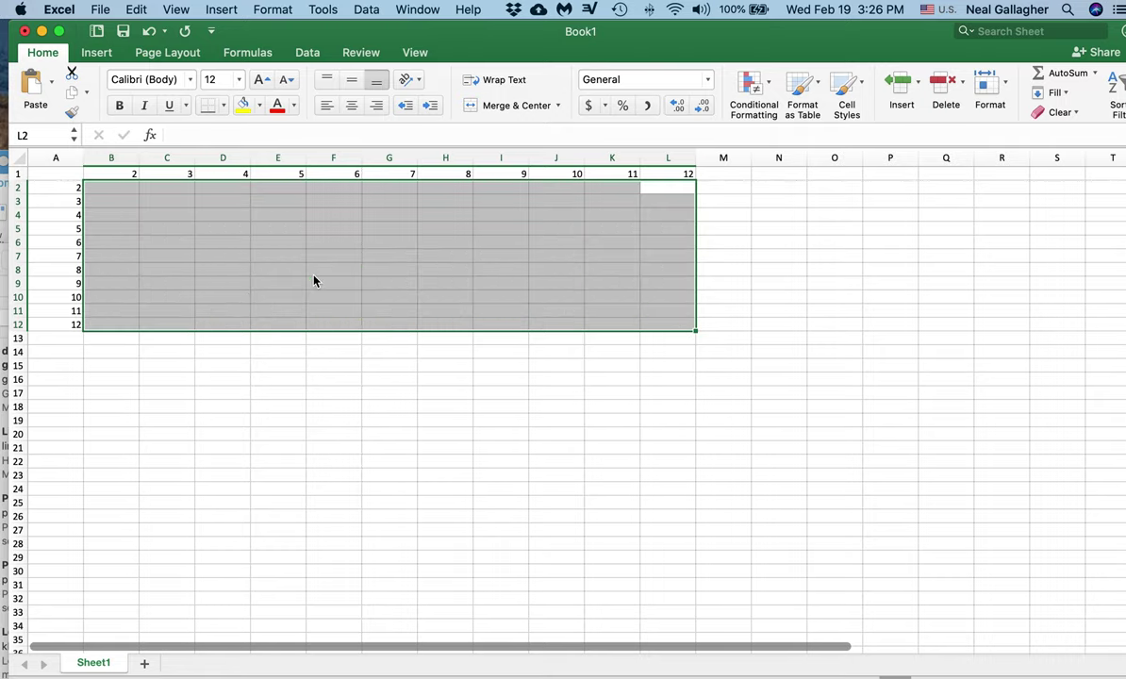